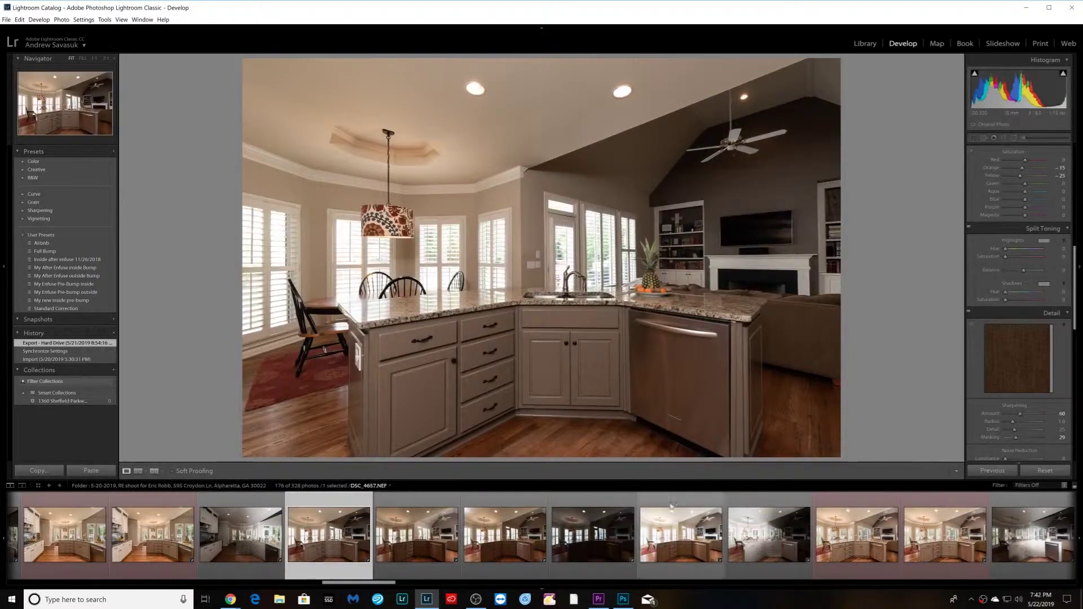
# - Compare the kitchen exposures DSC_4657, DSC_4659 and DSC_4660 in the filmstrip
pyautogui.moveTo(384, 586)
pyautogui.mouseDown()
pyautogui.moveTo(426, 585)
pyautogui.moveTo(373, 585)
pyautogui.mouseUp()
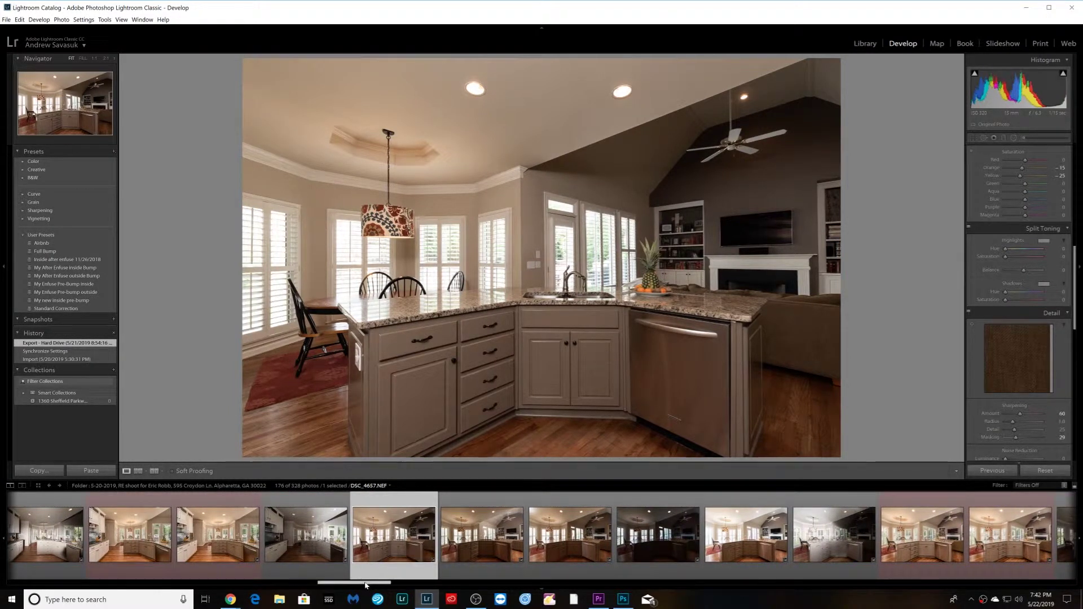
pyautogui.moveTo(367, 586)
pyautogui.mouseDown()
pyautogui.moveTo(383, 587)
pyautogui.moveTo(340, 580)
pyautogui.moveTo(366, 586)
pyautogui.mouseUp()
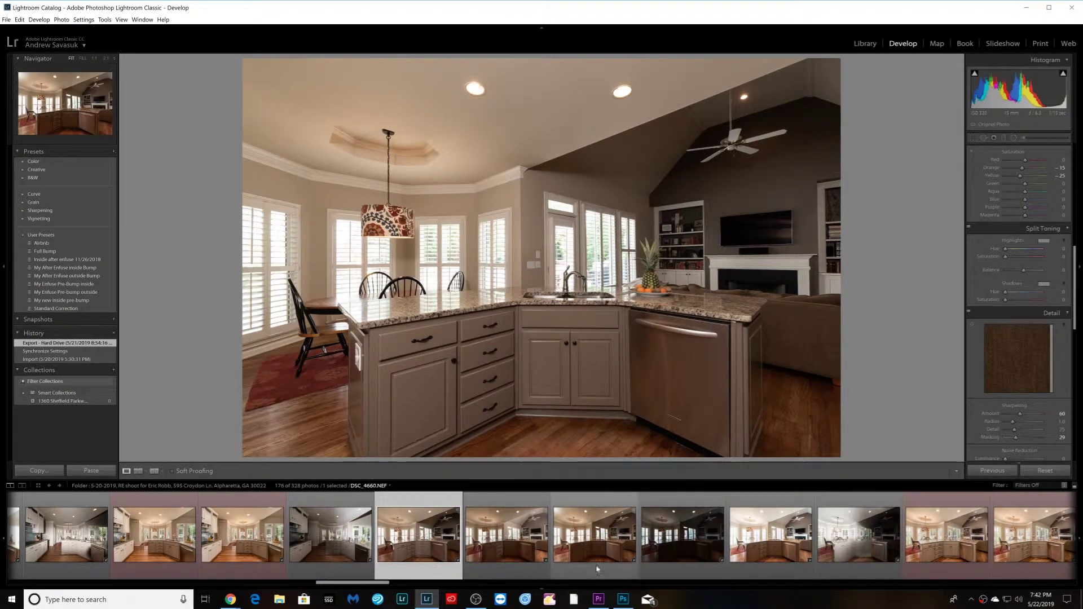
pyautogui.click(594, 535)
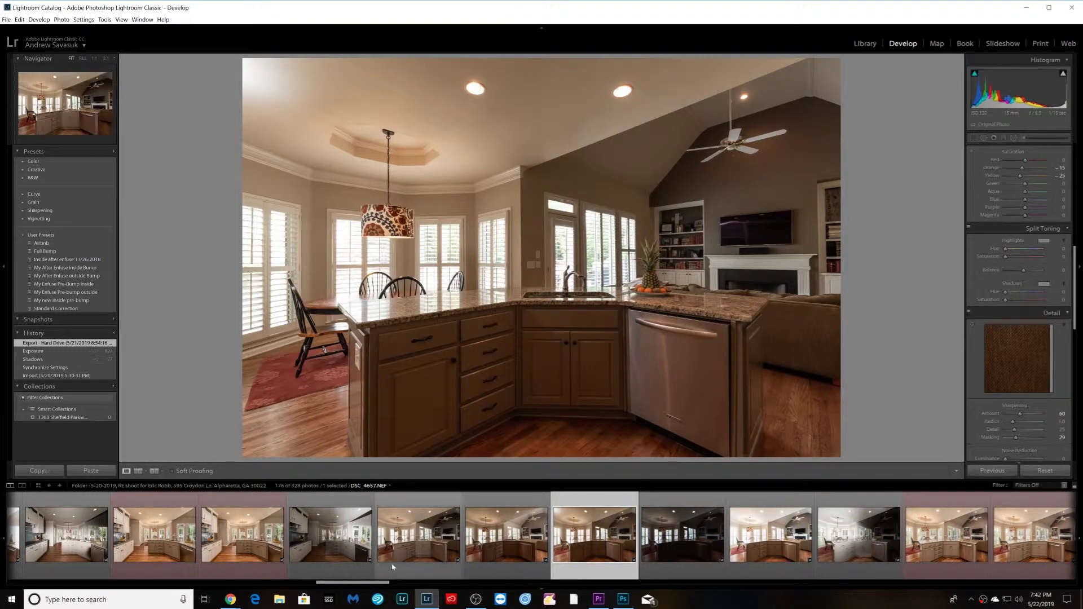
pyautogui.click(419, 534)
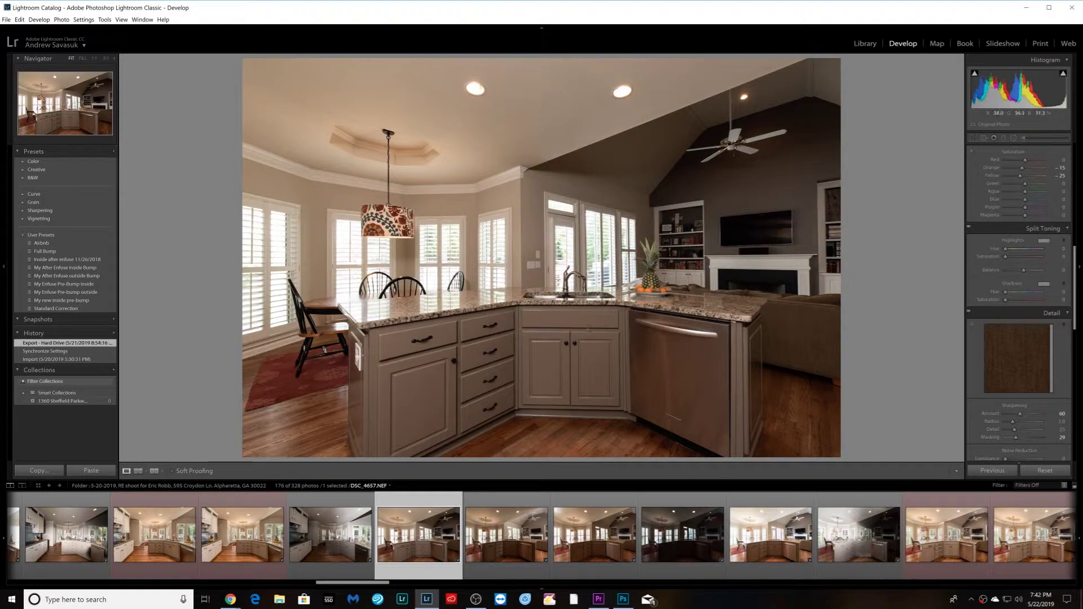
pyautogui.press('Right')
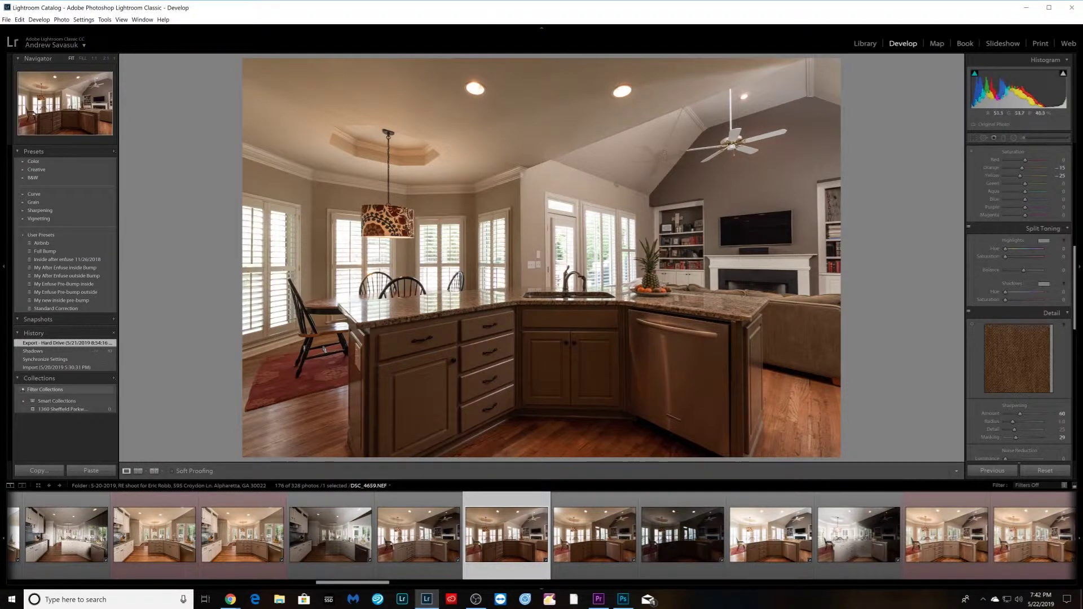
pyautogui.press('Right')
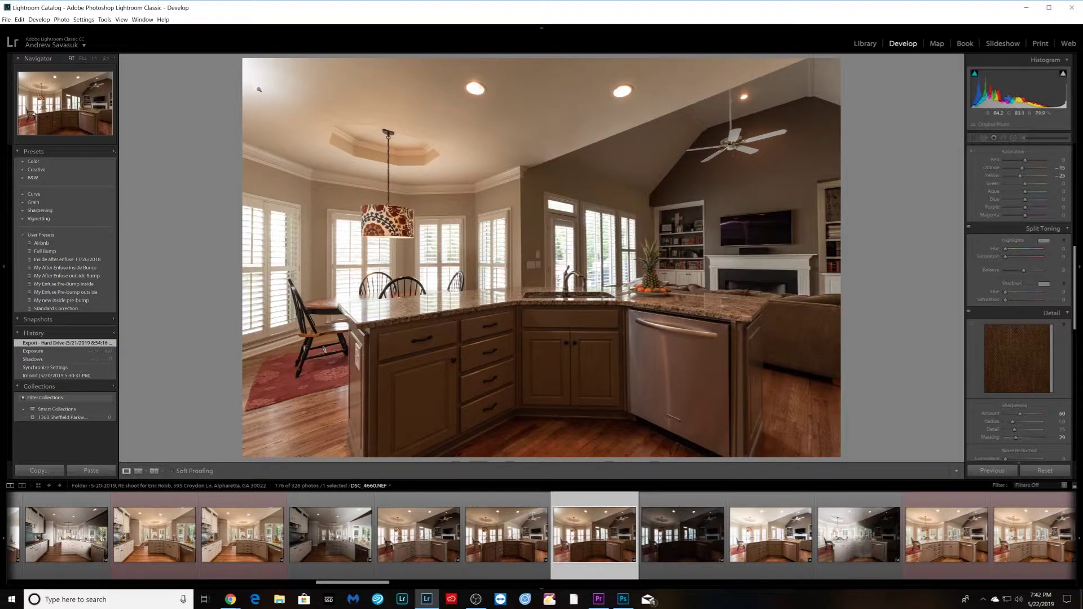
# - Set the exposure of the bright kitchen photo DSC_4663 to -0.12
pyautogui.click(765, 565)
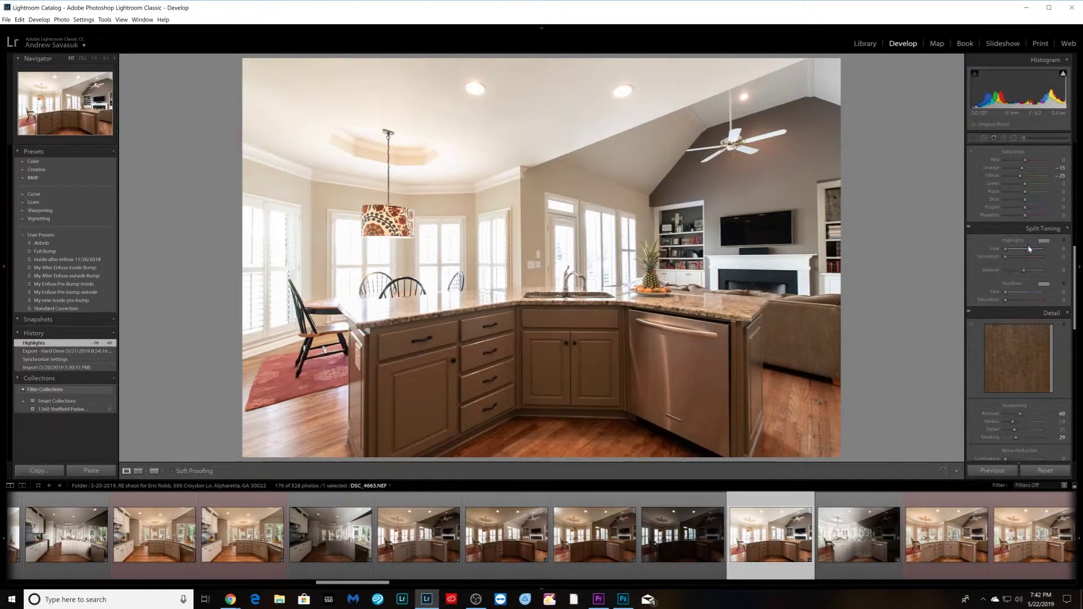
pyautogui.scroll(10, 1026, 249)
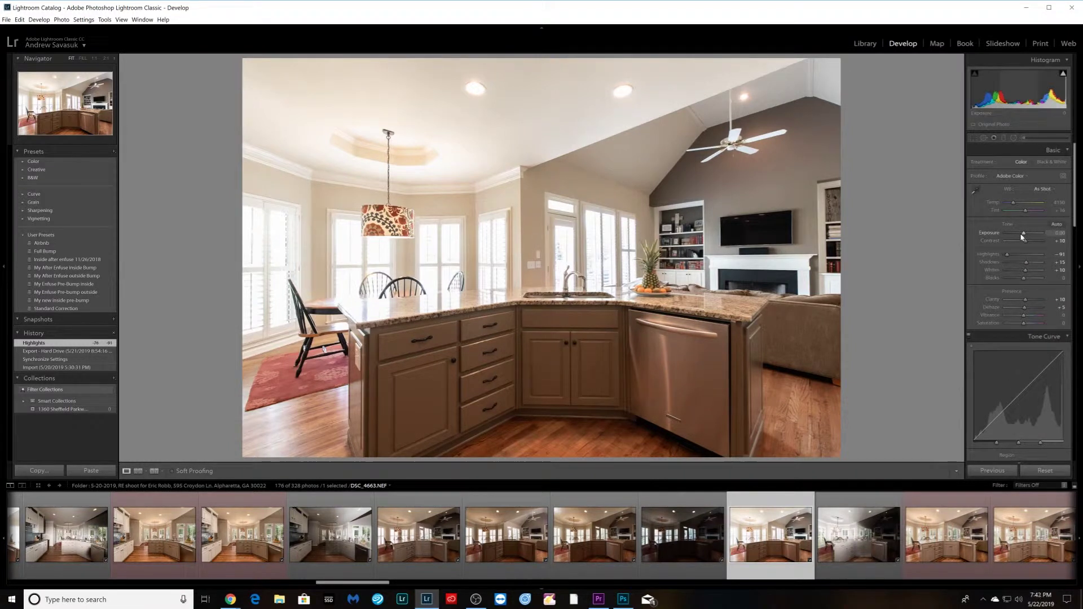
pyautogui.moveTo(1021, 234); pyautogui.dragTo(1020, 233)
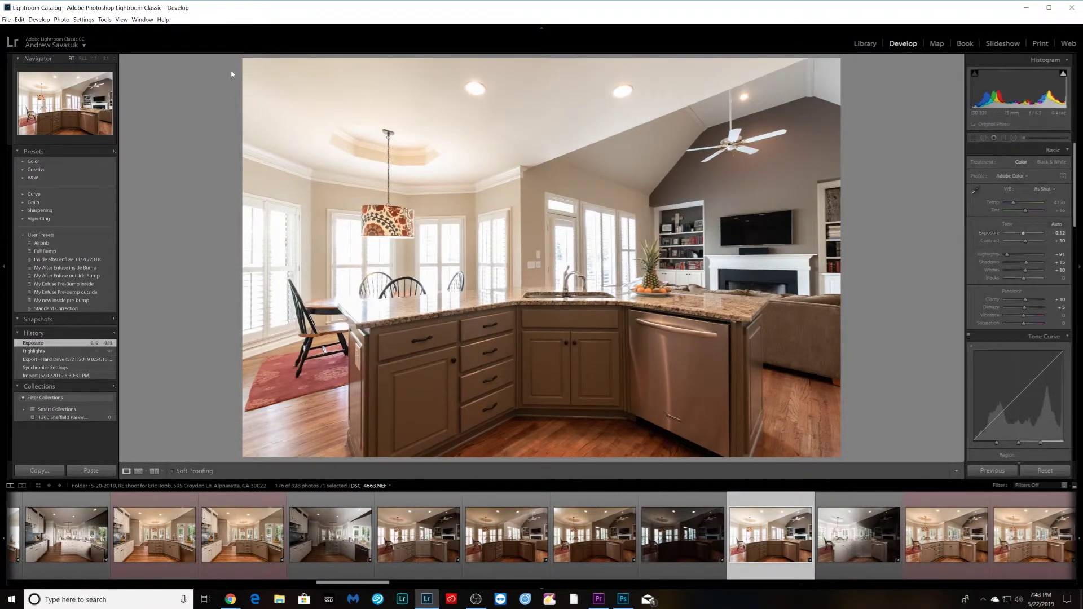
# - Review the darker kitchen shots DSC_4666 and DSC_4667 against DSC_4663
pyautogui.click(861, 554)
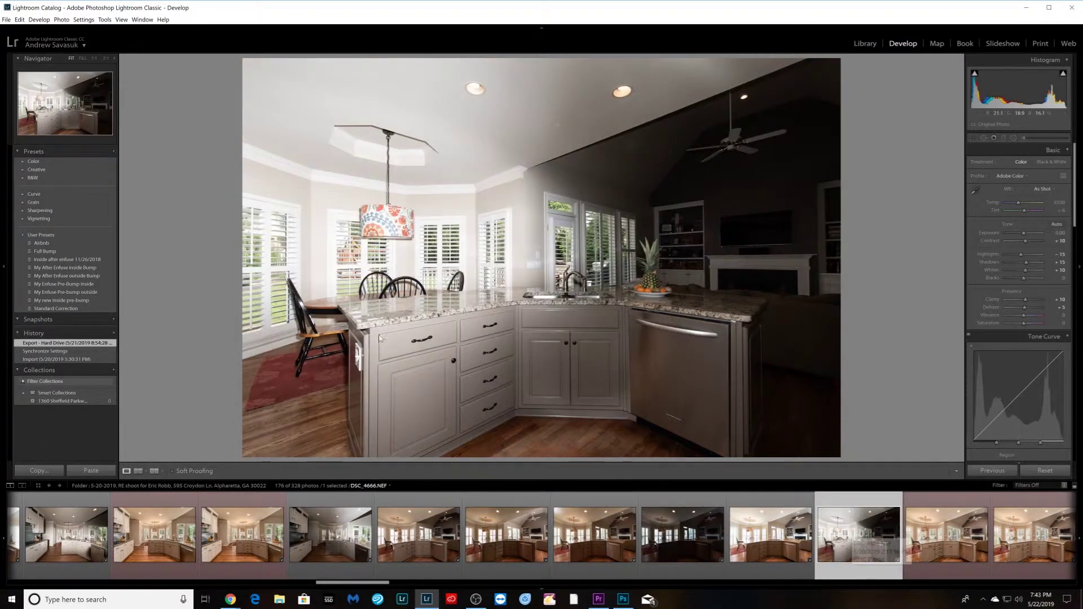
pyautogui.scroll(-3, 564, 534)
pyautogui.click(772, 525)
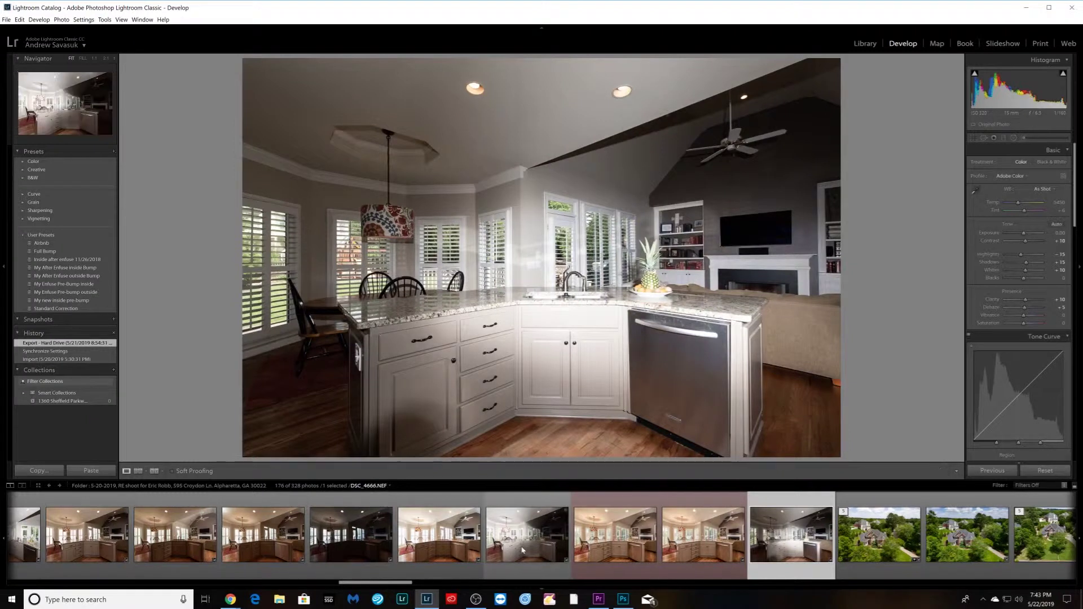
pyautogui.click(471, 558)
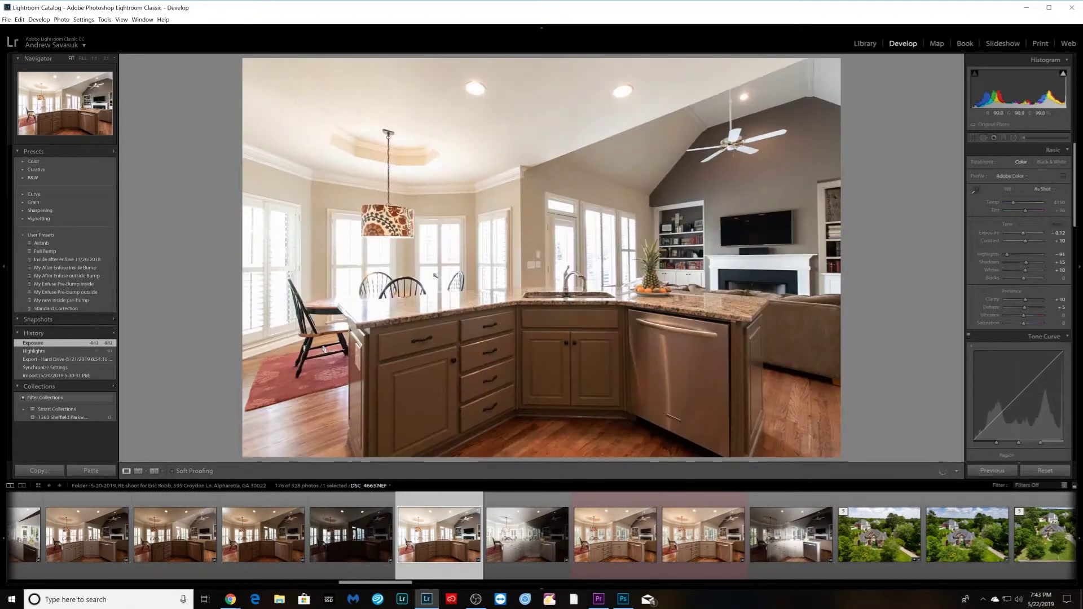
pyautogui.scroll(3, 563, 549)
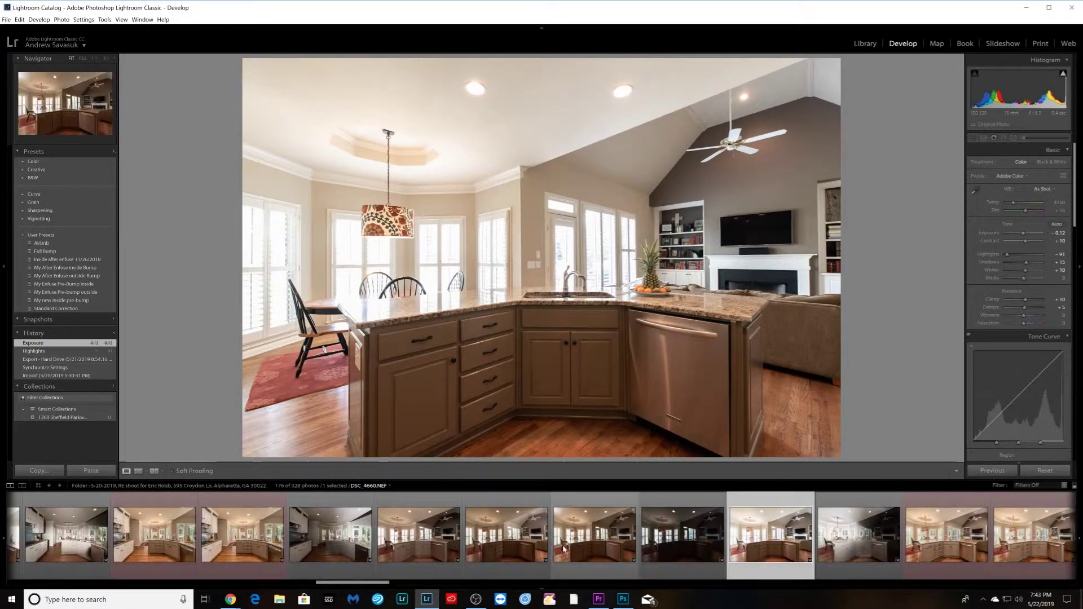
# - Select DSC_4657, DSC_4659, DSC_4660, DSC_4663, DSC_4666 and DSC_4667 and open them together as layers in Photoshop
pyautogui.click(430, 558)
pyautogui.keyDown('ctrl'); pyautogui.click(507, 552); pyautogui.keyUp('ctrl')
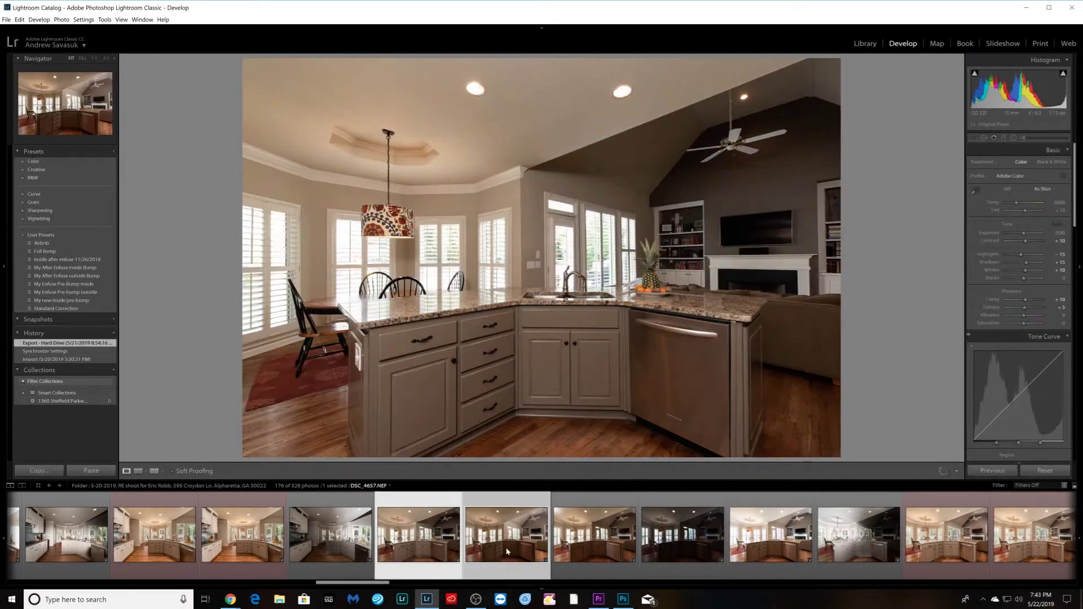
pyautogui.keyDown('ctrl'); pyautogui.click(605, 566); pyautogui.keyUp('ctrl')
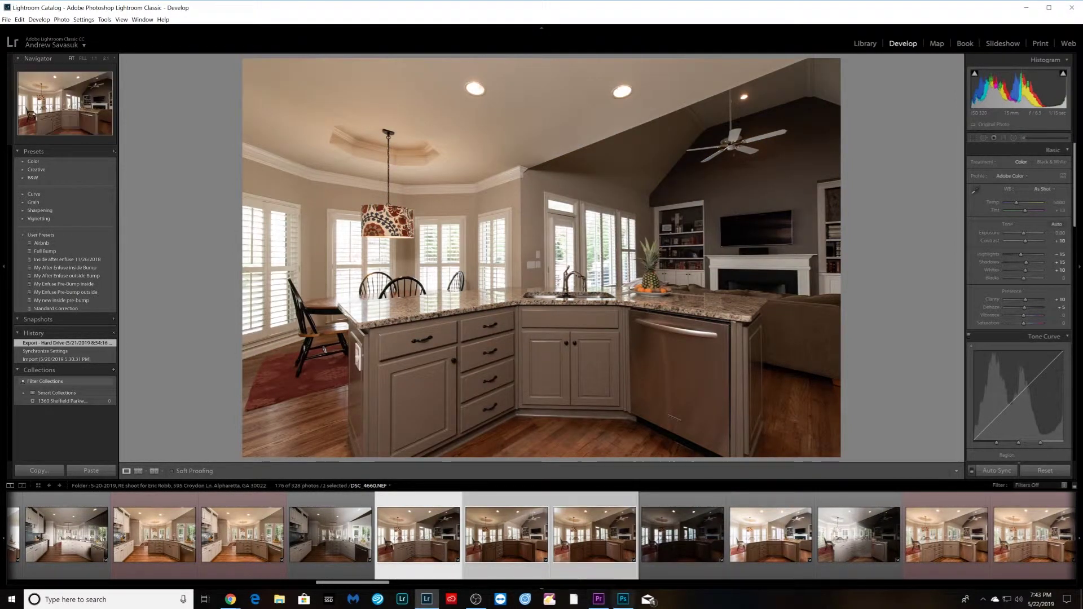
pyautogui.keyDown('ctrl'); pyautogui.click(780, 551); pyautogui.keyUp('ctrl')
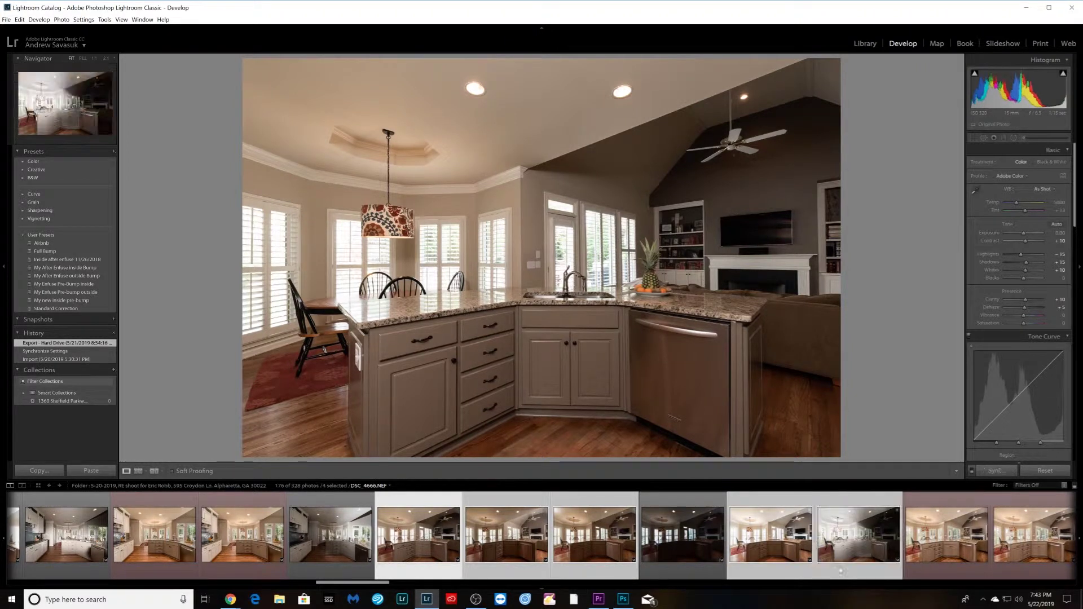
pyautogui.keyDown('ctrl'); pyautogui.click(843, 571); pyautogui.keyUp('ctrl')
pyautogui.scroll(-5, 833, 570)
pyautogui.scroll(4, 832, 569)
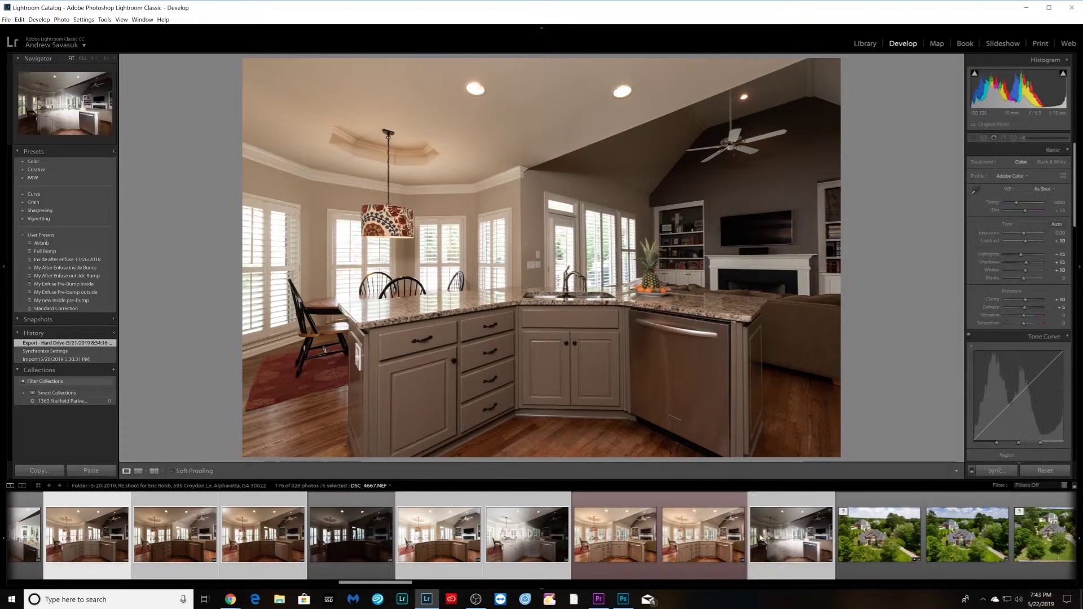
pyautogui.keyDown('ctrl'); pyautogui.click(830, 567); pyautogui.keyUp('ctrl')
pyautogui.rightClick(434, 545)
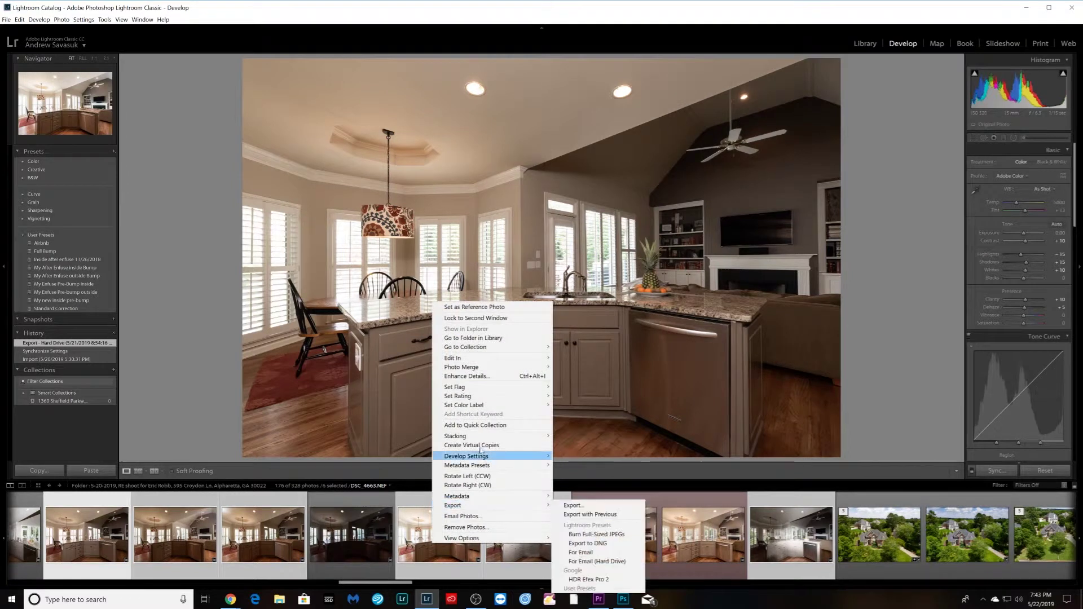
pyautogui.moveTo(479, 361)
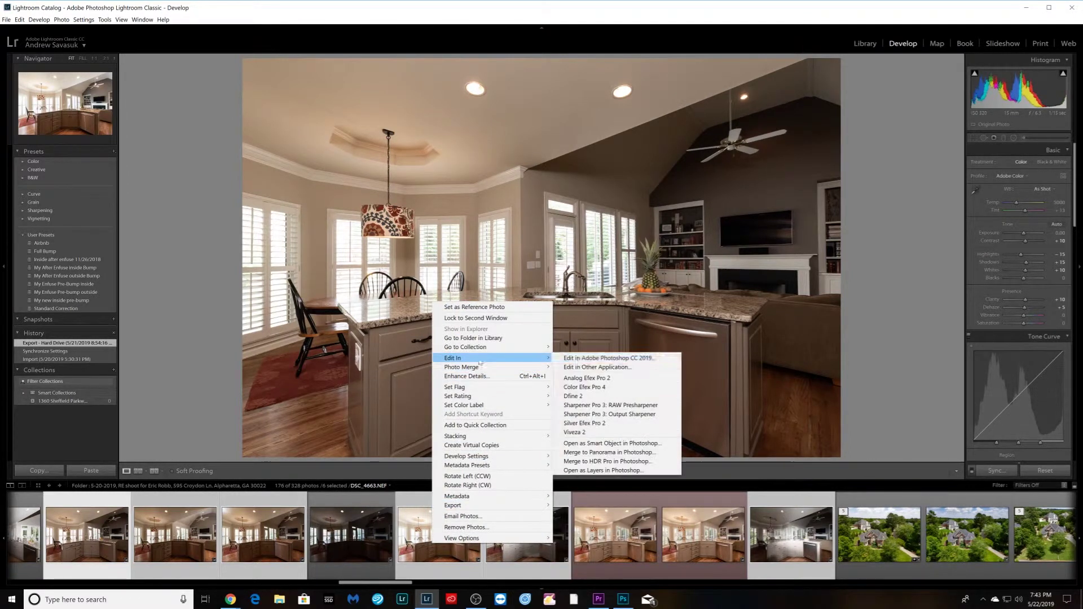
pyautogui.click(618, 471)
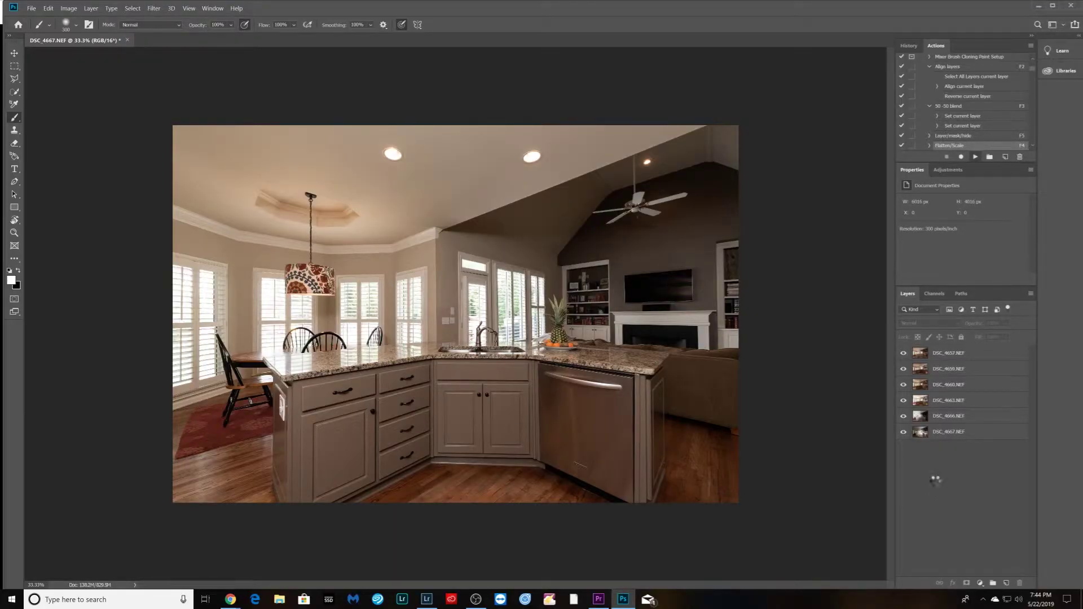
# - Run the Align layers action on the six exposures and hide every layer except DSC_4657
pyautogui.press('F2')
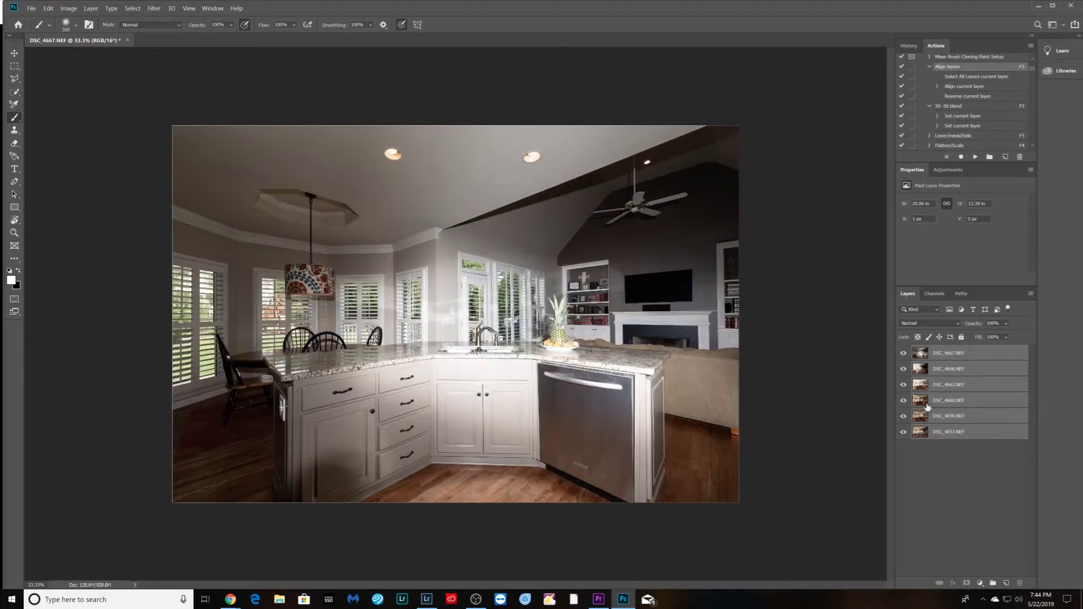
pyautogui.click(903, 368)
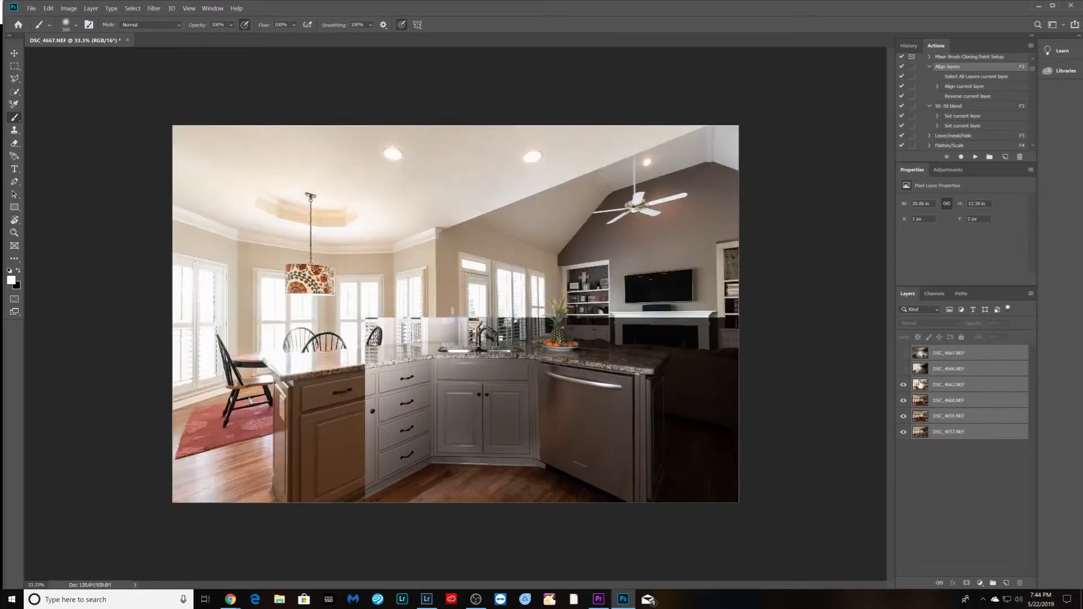
pyautogui.click(903, 384)
pyautogui.click(903, 400)
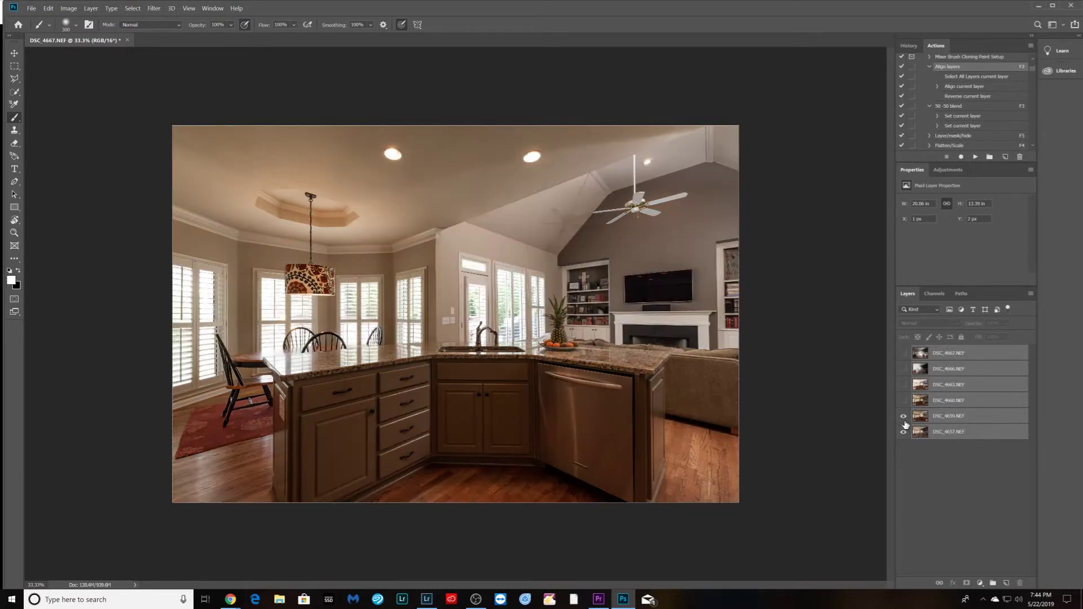
pyautogui.click(903, 416)
pyautogui.click(934, 484)
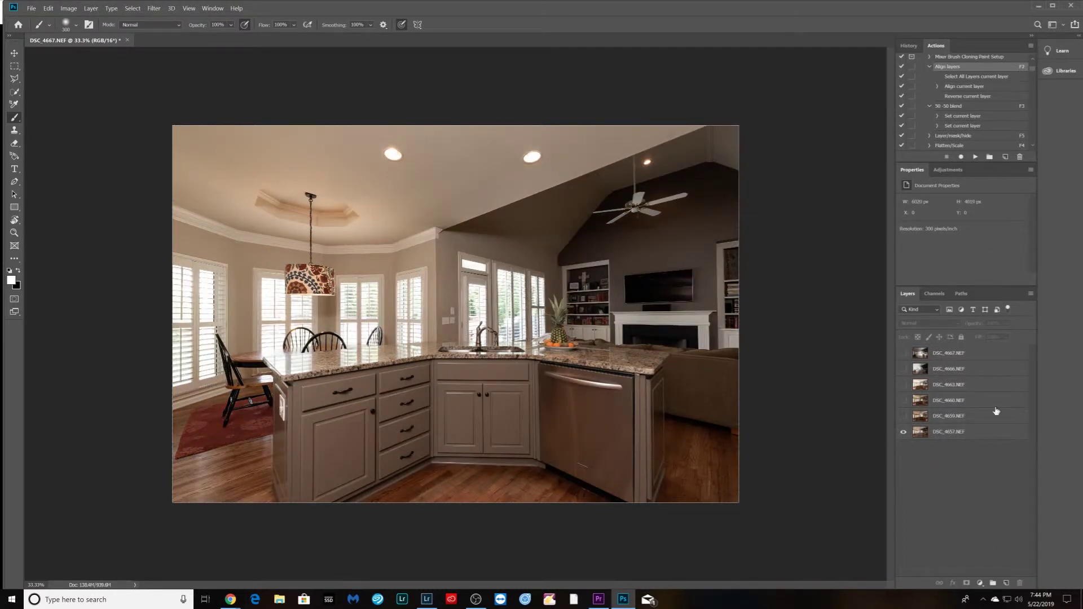
# - Toggle layer DSC_4659 on and off to compare its lighting with DSC_4657
pyautogui.click(903, 417)
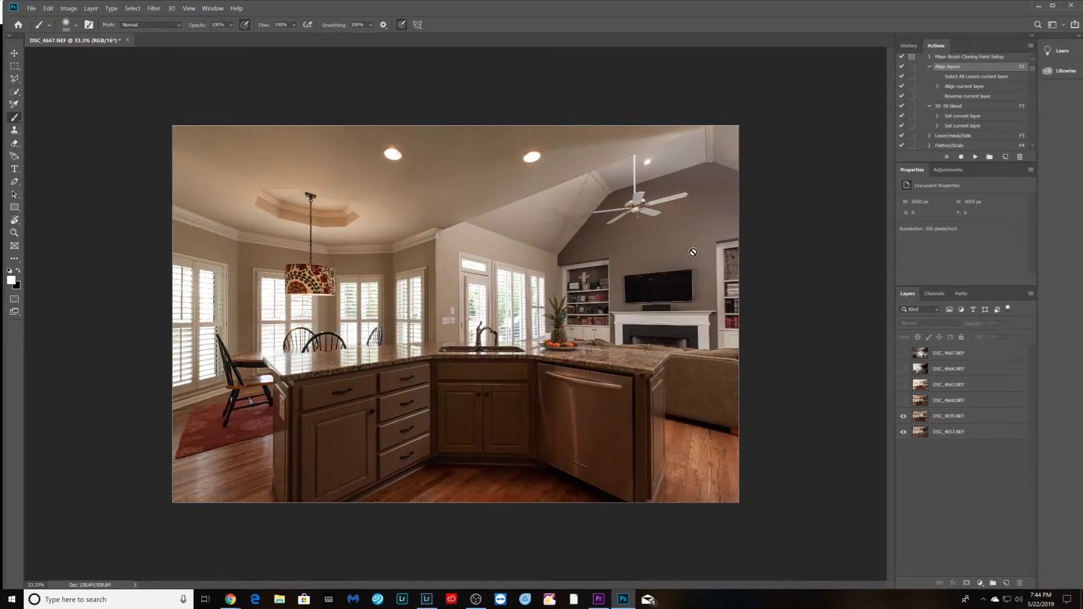
pyautogui.click(904, 416)
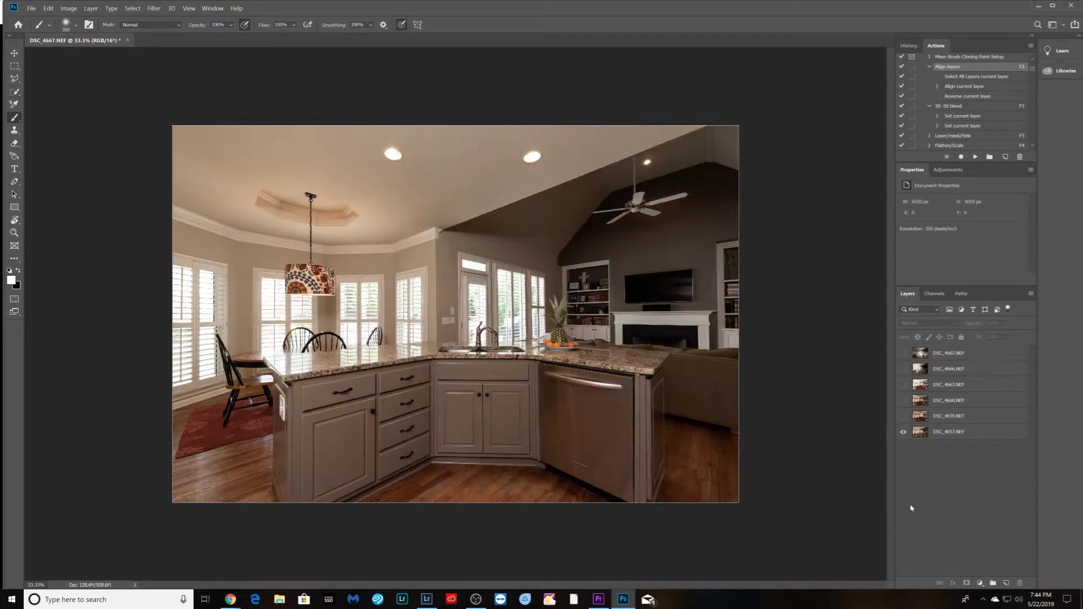
pyautogui.click(903, 417)
pyautogui.click(903, 416)
pyautogui.click(902, 417)
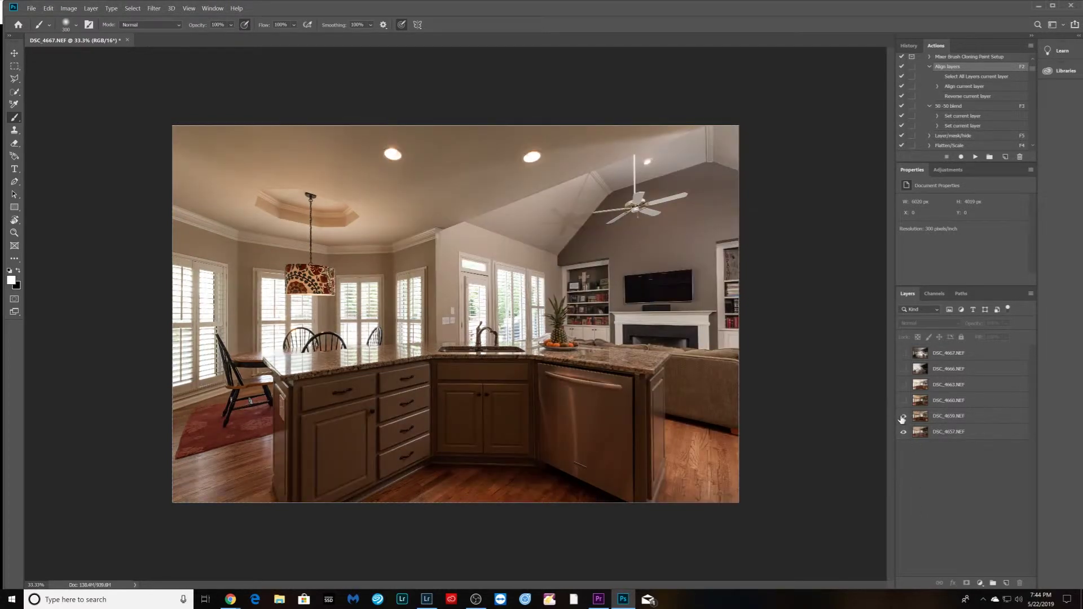
pyautogui.click(903, 417)
# - Show layer DSC_4659, add a black mask that hides it and set its blend mode to Lighten
pyautogui.click(903, 417)
pyautogui.click(942, 417)
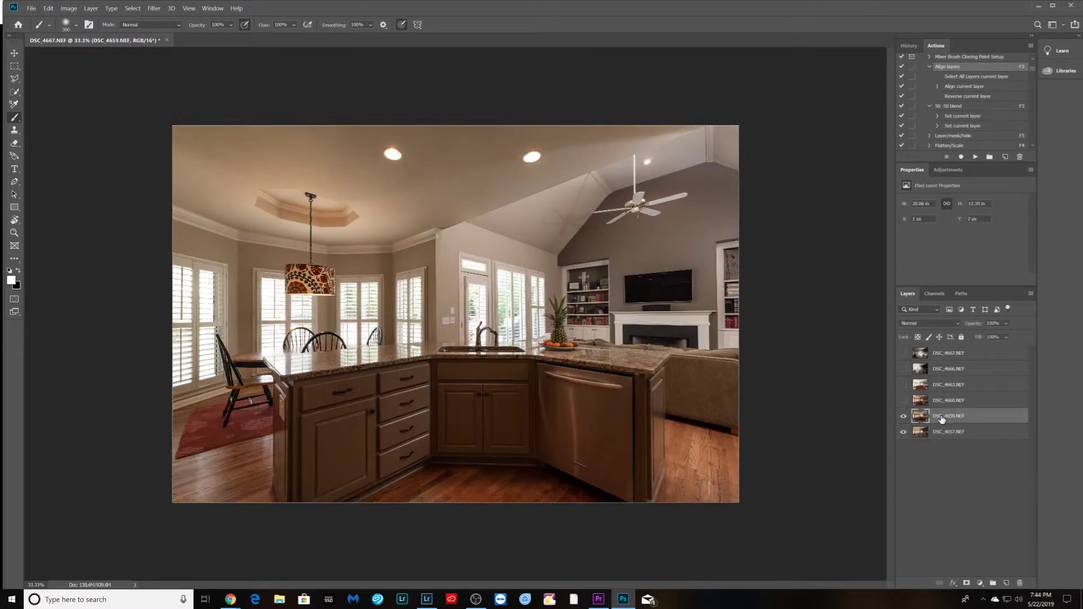
pyautogui.press('F5')
pyautogui.click(949, 326)
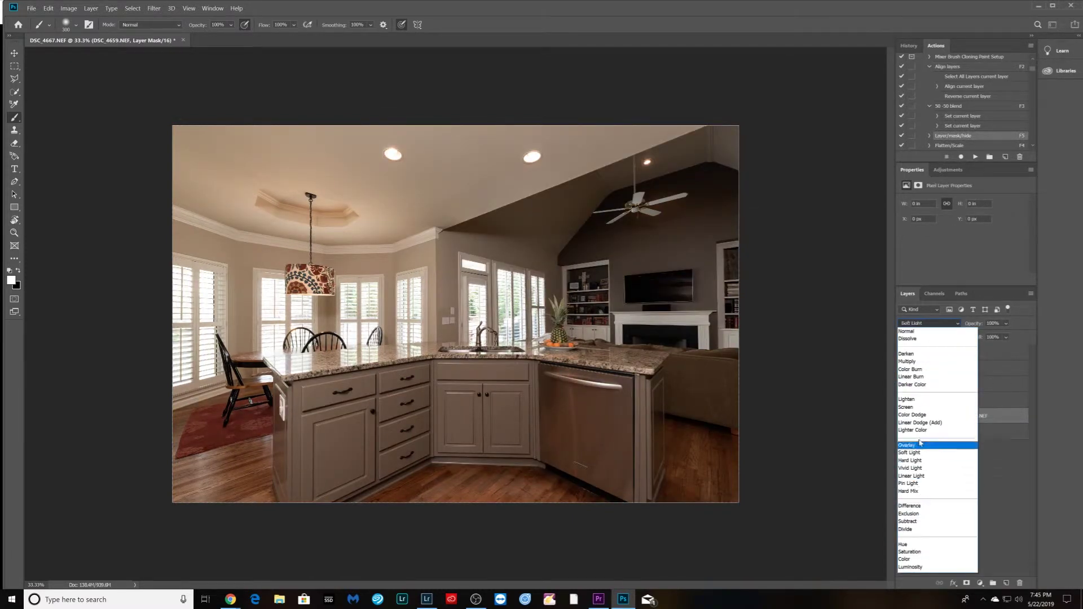
pyautogui.click(914, 399)
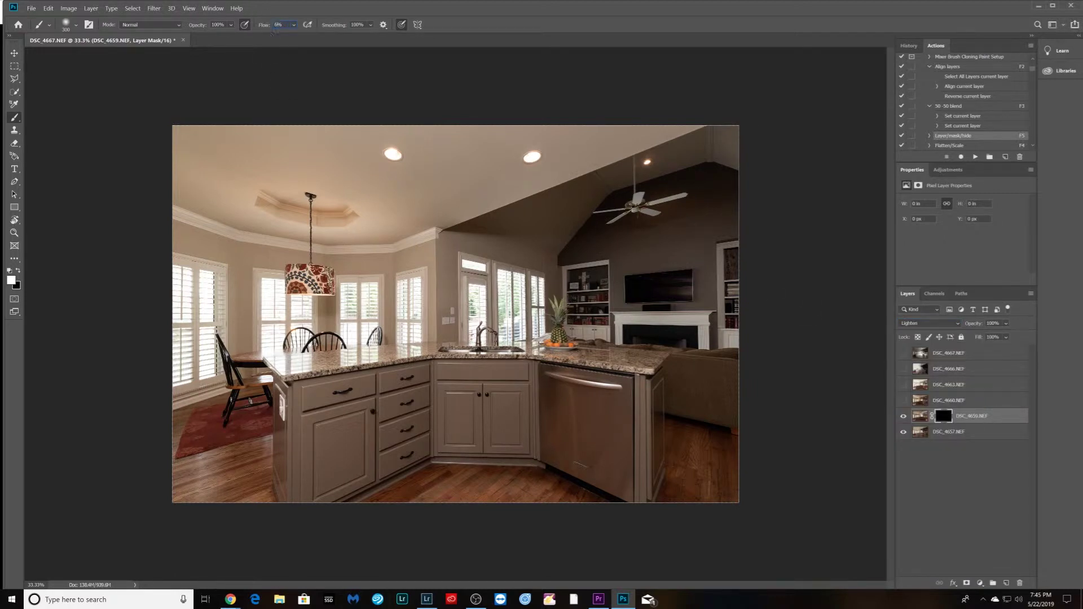
# - Paint white on DSC_4659's mask over the living room and vaulted ceiling with a 1400 px brush at 6% flow, undoing the last stroke
pyautogui.moveTo(626, 309)
pyautogui.mouseDown()
pyautogui.moveTo(713, 202)
pyautogui.moveTo(698, 173)
pyautogui.mouseUp()
pyautogui.press(']')
pyautogui.press(']')
pyautogui.moveTo(733, 262)
pyautogui.mouseDown()
pyautogui.moveTo(584, 327)
pyautogui.moveTo(620, 286)
pyautogui.moveTo(525, 331)
pyautogui.moveTo(590, 183)
pyautogui.moveTo(505, 231)
pyautogui.mouseUp()
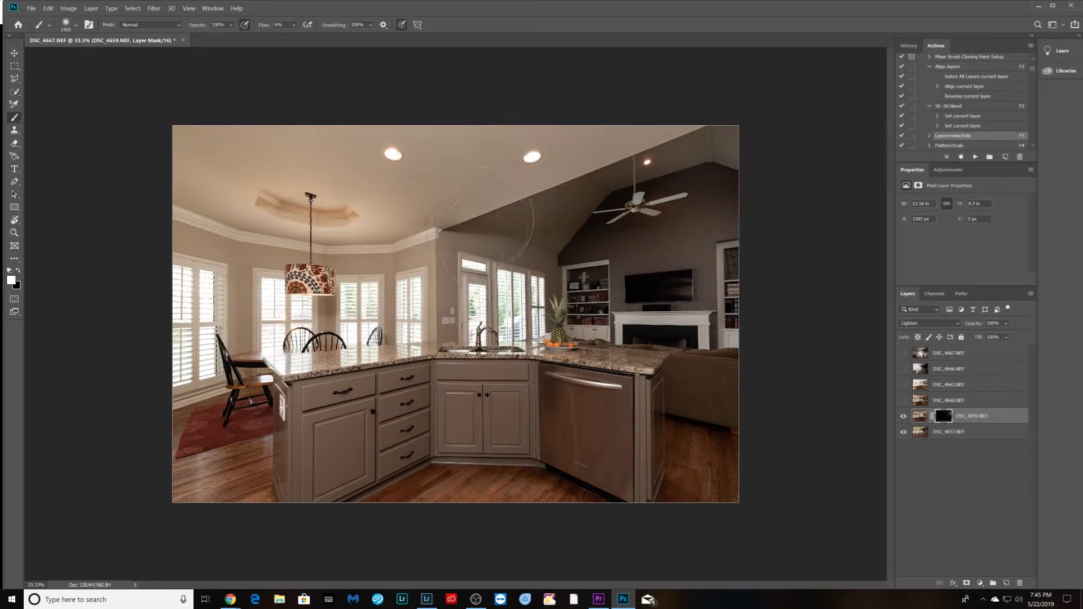
pyautogui.moveTo(445, 262)
pyautogui.mouseDown()
pyautogui.moveTo(437, 310)
pyautogui.moveTo(474, 259)
pyautogui.moveTo(573, 315)
pyautogui.mouseUp()
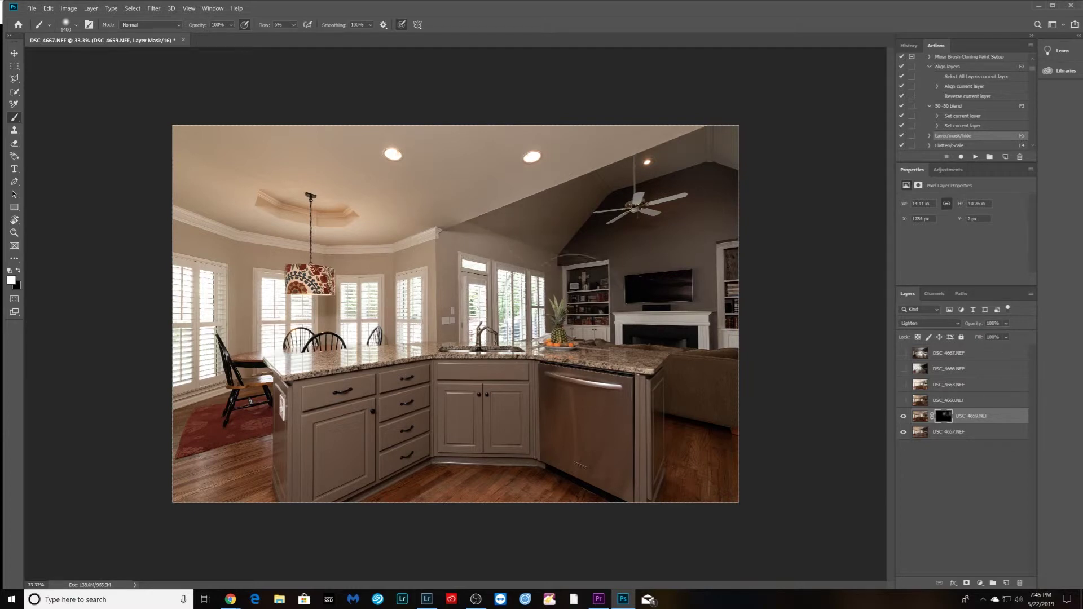
pyautogui.moveTo(655, 308)
pyautogui.mouseDown()
pyautogui.moveTo(701, 242)
pyautogui.moveTo(652, 205)
pyautogui.moveTo(689, 193)
pyautogui.moveTo(681, 223)
pyautogui.moveTo(689, 175)
pyautogui.moveTo(709, 144)
pyautogui.moveTo(688, 376)
pyautogui.moveTo(595, 324)
pyautogui.moveTo(634, 230)
pyautogui.moveTo(652, 237)
pyautogui.moveTo(657, 262)
pyautogui.moveTo(626, 308)
pyautogui.moveTo(696, 393)
pyautogui.moveTo(693, 258)
pyautogui.moveTo(663, 343)
pyautogui.moveTo(645, 316)
pyautogui.moveTo(658, 244)
pyautogui.moveTo(722, 251)
pyautogui.moveTo(649, 271)
pyautogui.moveTo(682, 342)
pyautogui.moveTo(603, 242)
pyautogui.moveTo(598, 181)
pyautogui.moveTo(577, 186)
pyautogui.moveTo(555, 235)
pyautogui.mouseUp()
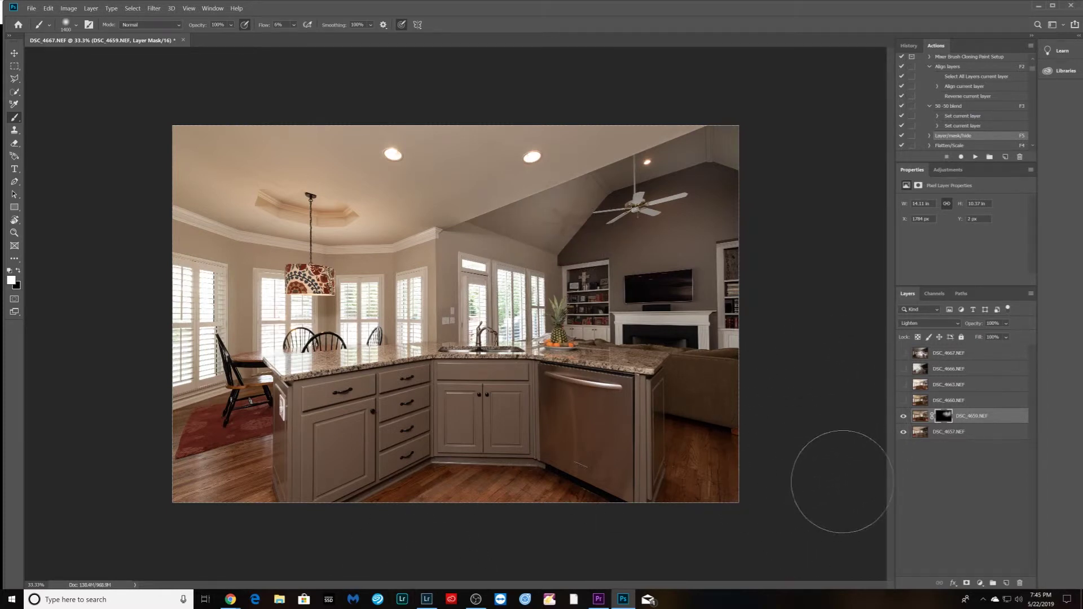
pyautogui.hotkey('ctrl', 'z')
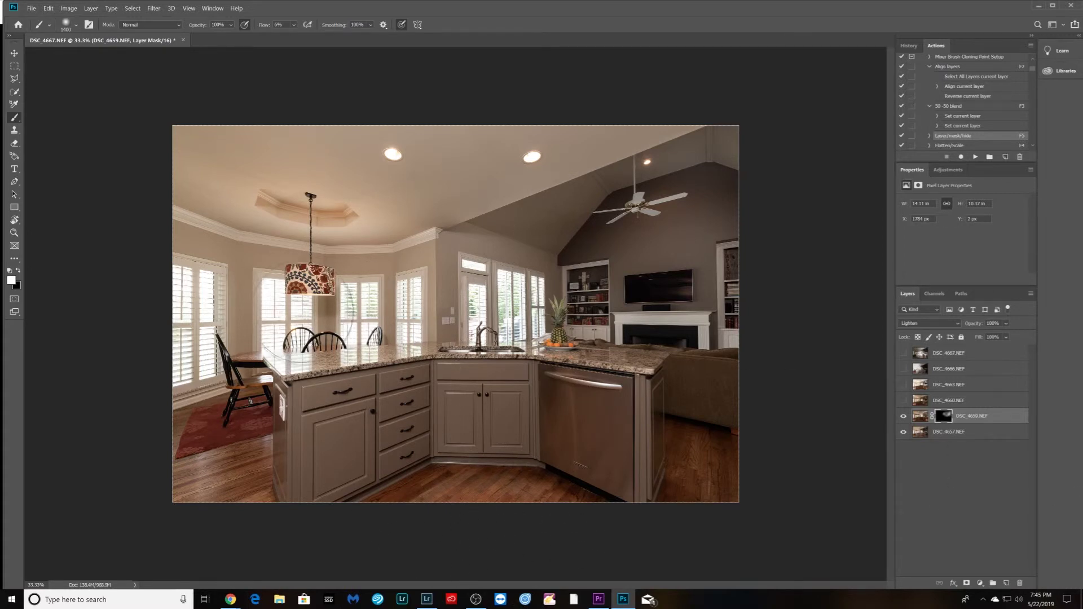
# - Show layer DSC_4660, add a black mask that hides it, set its blend mode to Lighten and target the mask
pyautogui.click(904, 401)
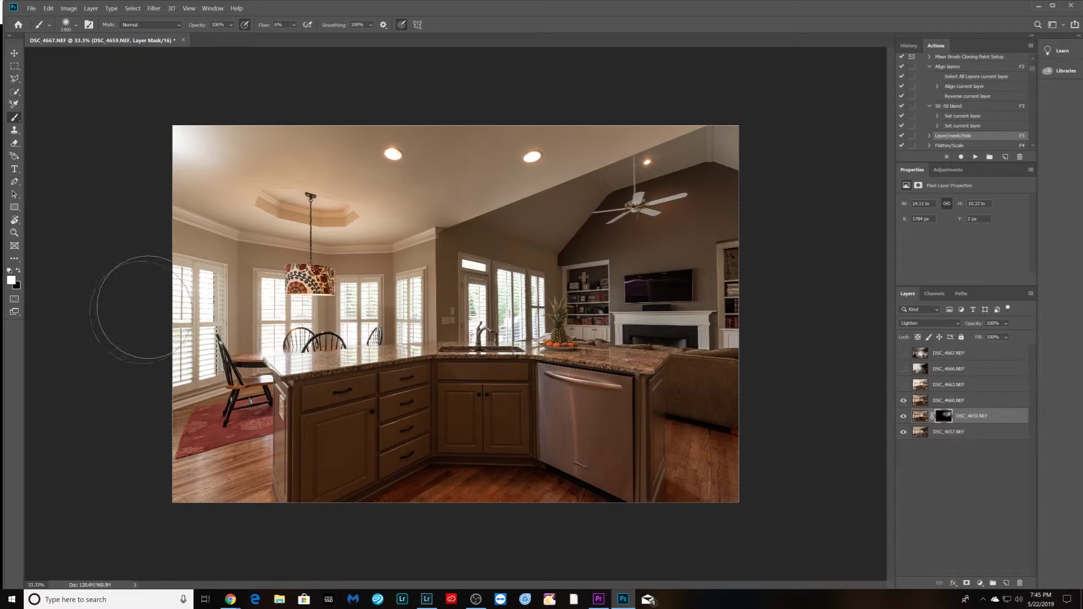
pyautogui.click(952, 401)
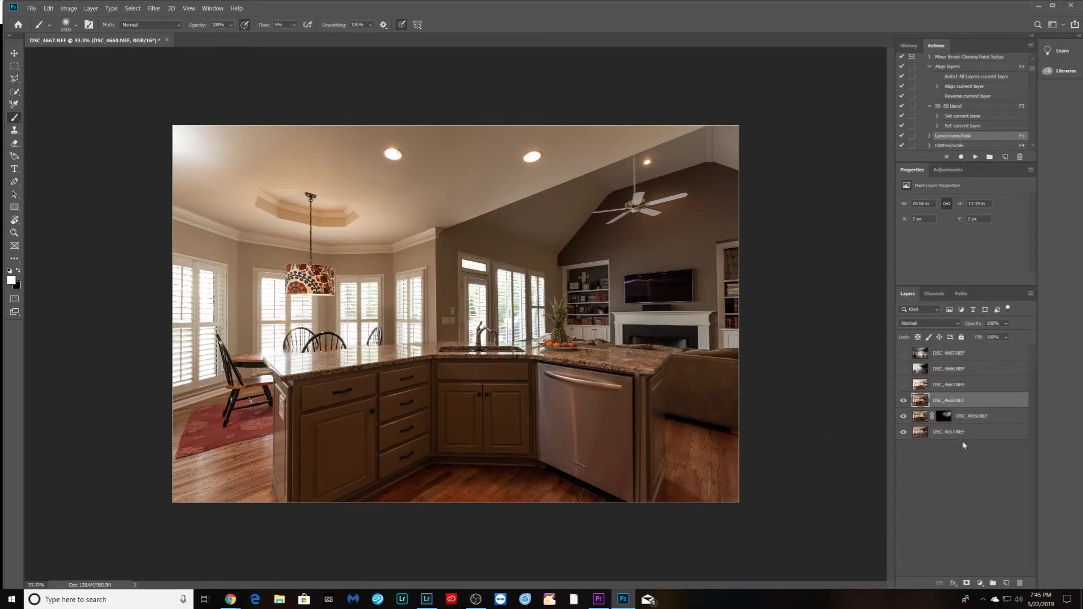
pyautogui.keyDown('alt'); pyautogui.click(965, 583); pyautogui.keyUp('alt')
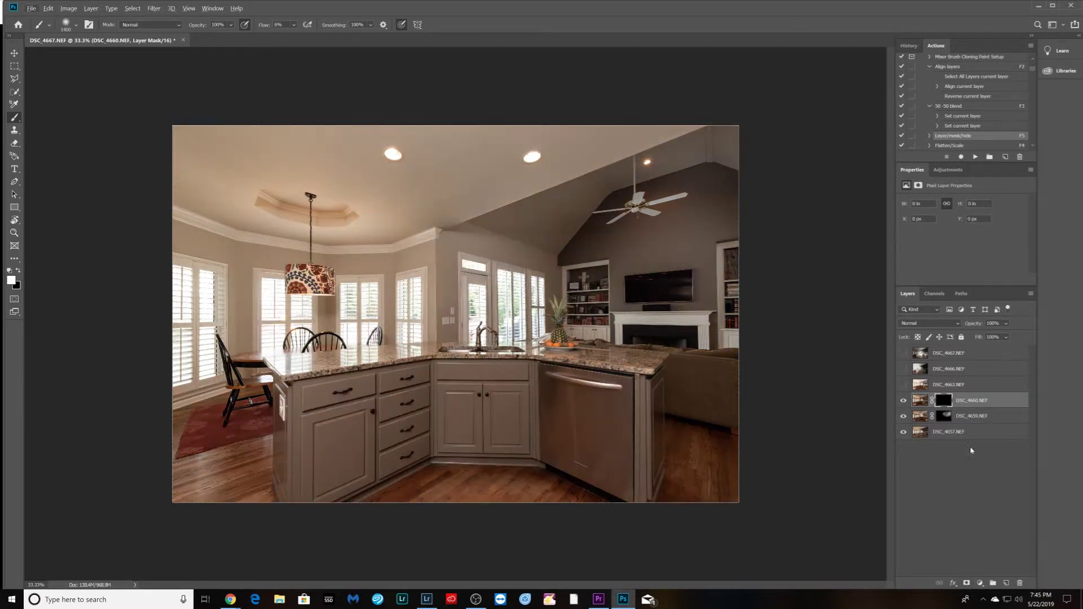
pyautogui.click(958, 324)
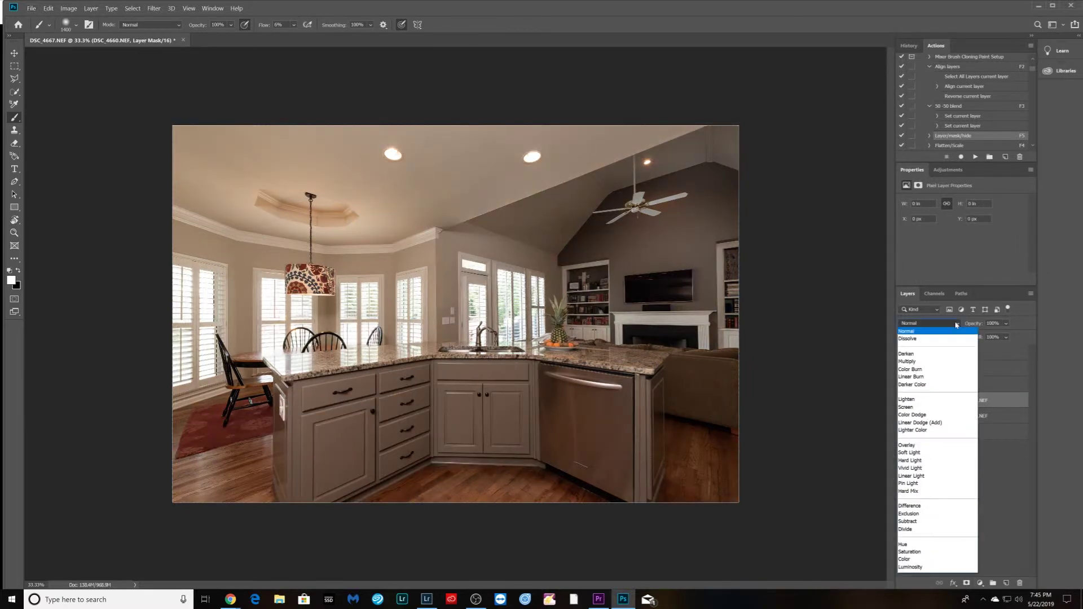
pyautogui.click(918, 400)
pyautogui.click(941, 402)
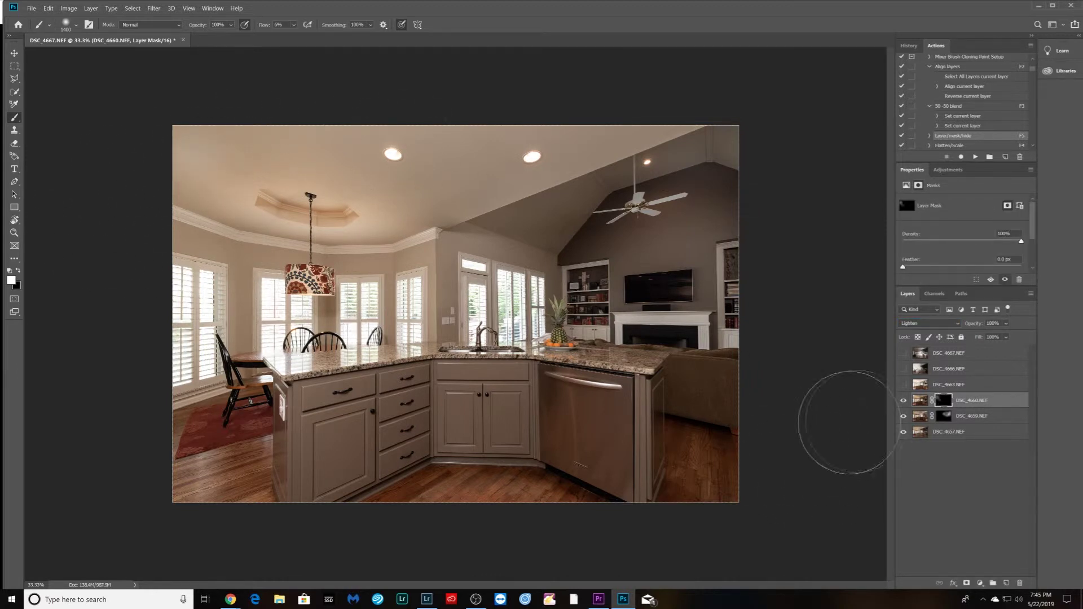
# - Show layer DSC_4663, set its blend mode to Luminosity and hide it behind a black mask
pyautogui.click(904, 385)
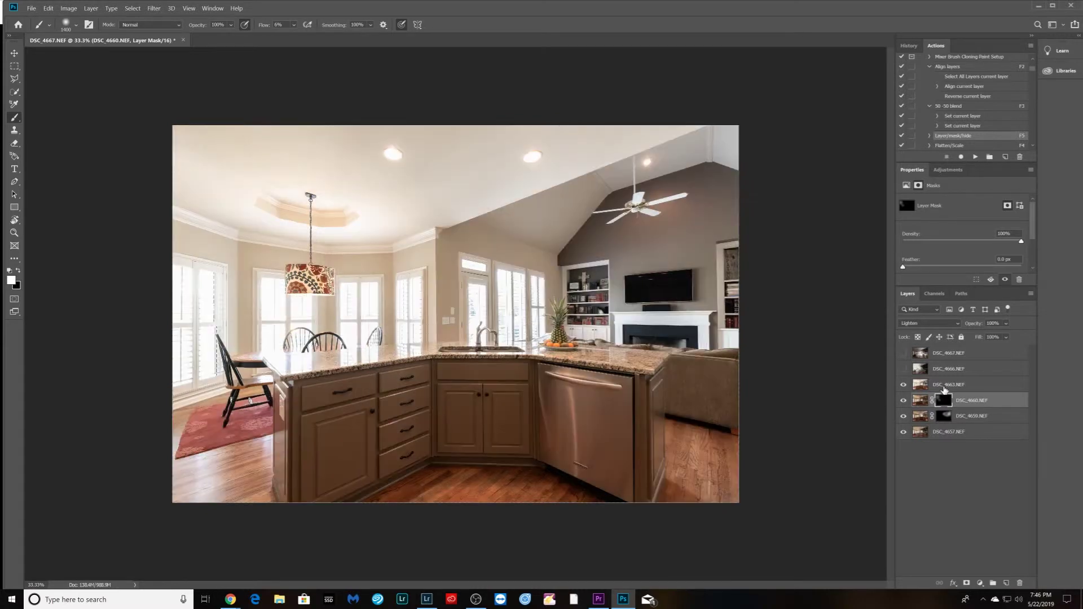
pyautogui.click(945, 388)
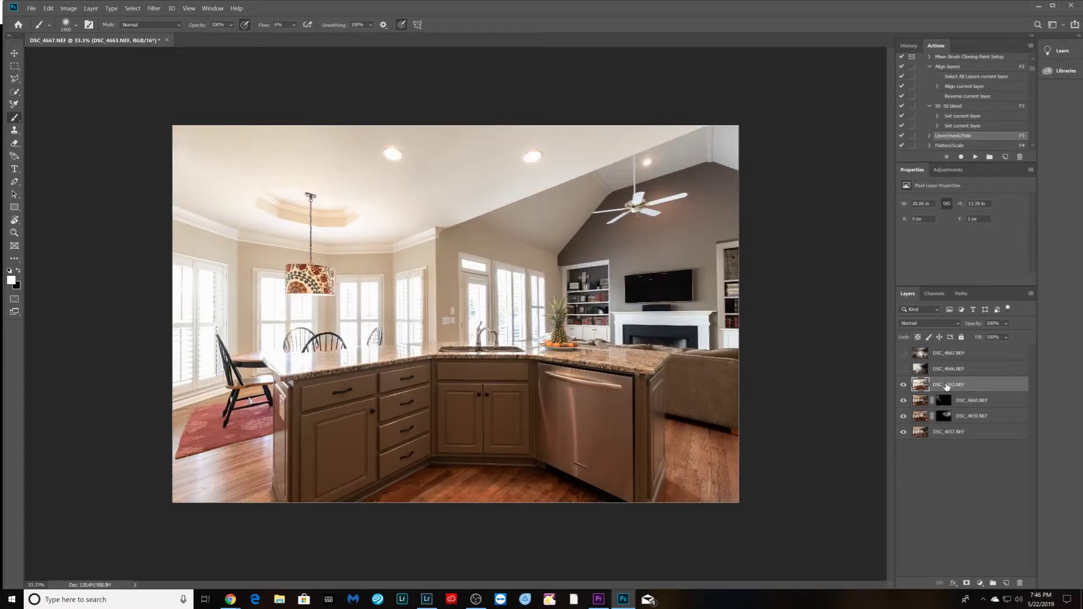
pyautogui.press('F5')
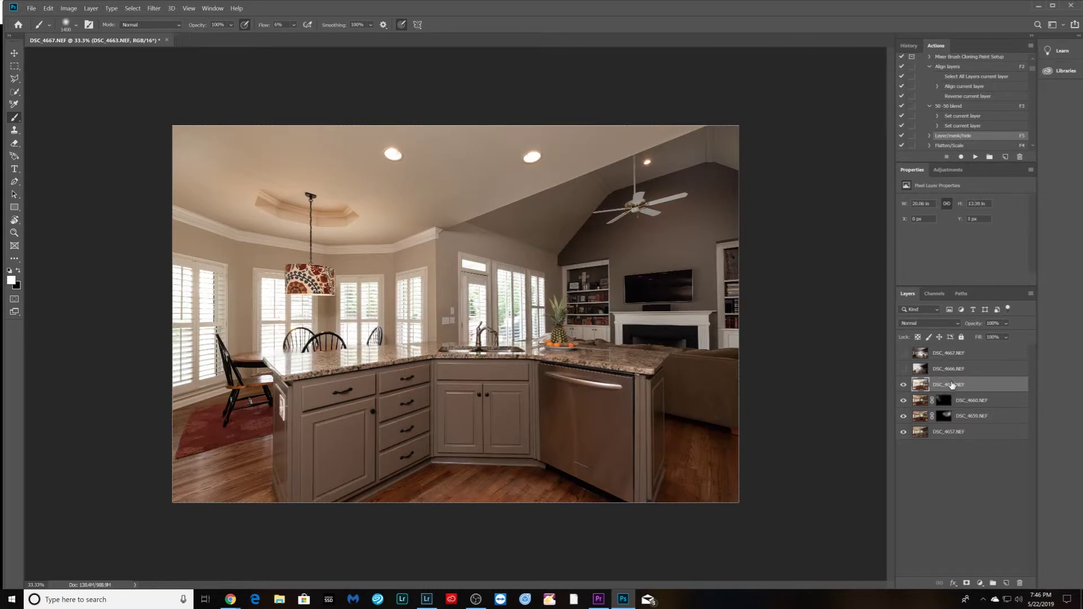
pyautogui.hotkey('ctrl', 'z')
pyautogui.click(953, 330)
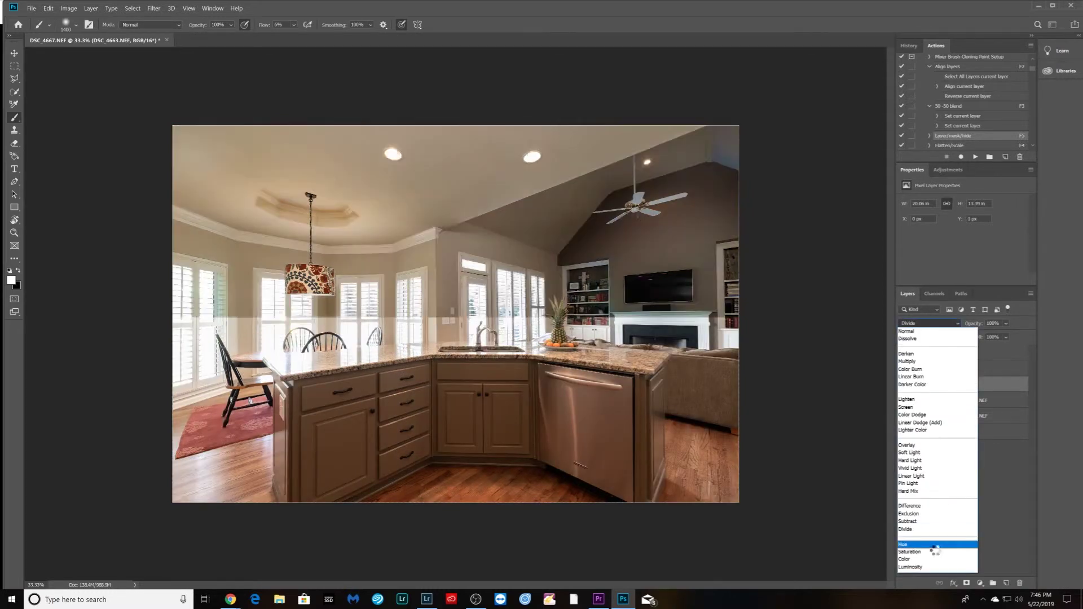
pyautogui.click(919, 569)
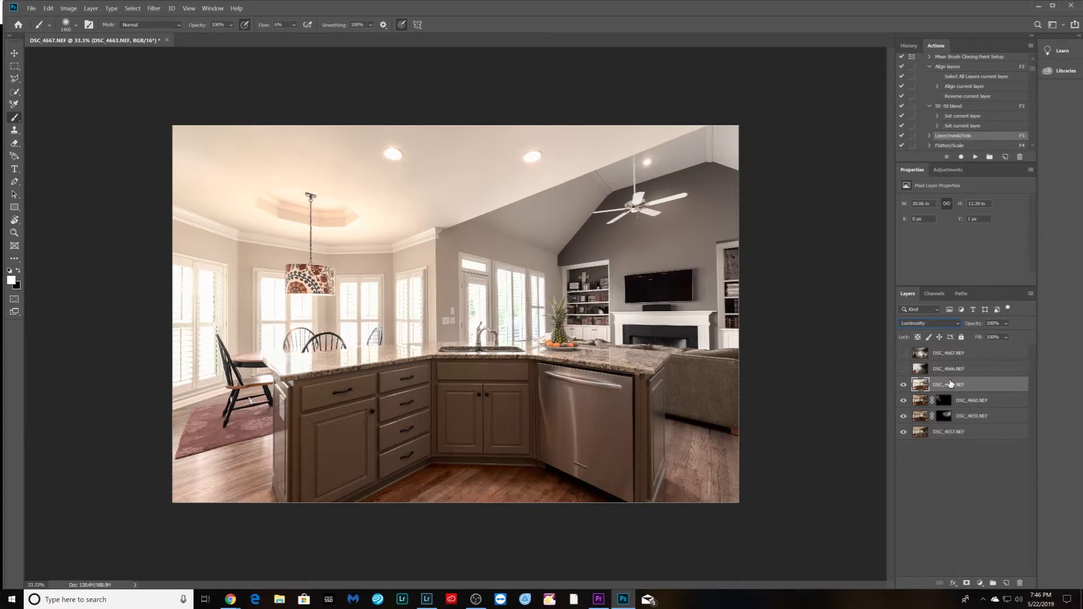
pyautogui.press('F5')
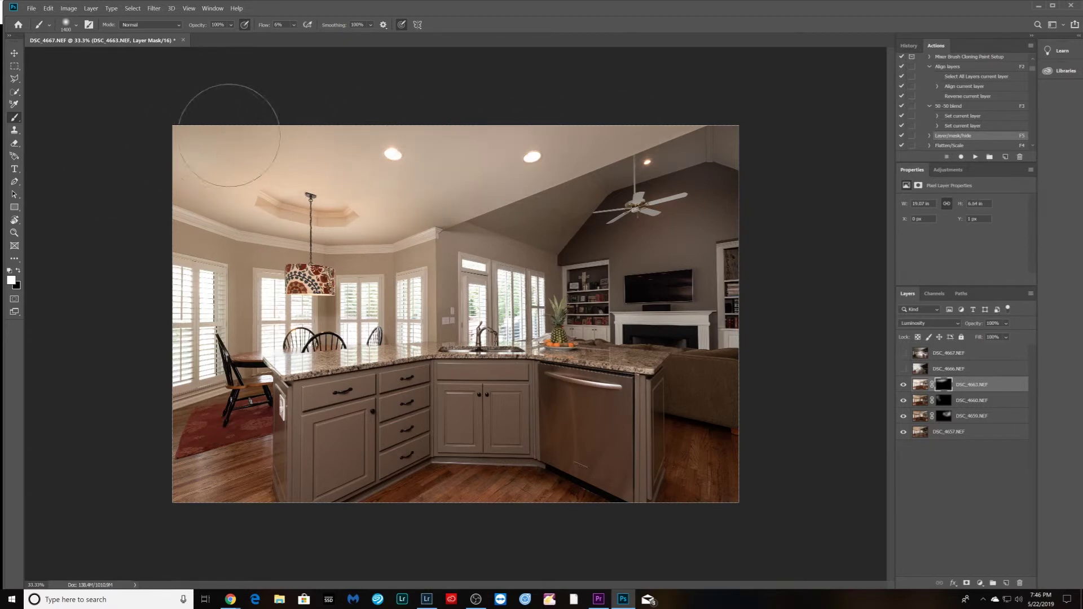
# - Paint white on DSC_4663's mask over the ceiling, dining area and upper living room with the 1400 px brush at 6% flow
pyautogui.moveTo(503, 161)
pyautogui.mouseDown()
pyautogui.moveTo(249, 192)
pyautogui.moveTo(191, 176)
pyautogui.moveTo(344, 201)
pyautogui.moveTo(287, 183)
pyautogui.mouseUp()
pyautogui.moveTo(265, 333)
pyautogui.mouseDown()
pyautogui.moveTo(330, 291)
pyautogui.moveTo(333, 264)
pyautogui.moveTo(336, 299)
pyautogui.moveTo(383, 311)
pyautogui.moveTo(256, 285)
pyautogui.moveTo(188, 236)
pyautogui.moveTo(214, 369)
pyautogui.mouseUp()
pyautogui.moveTo(578, 231)
pyautogui.mouseDown()
pyautogui.moveTo(588, 189)
pyautogui.moveTo(603, 223)
pyautogui.moveTo(590, 237)
pyautogui.moveTo(611, 213)
pyautogui.moveTo(574, 218)
pyautogui.moveTo(618, 208)
pyautogui.moveTo(476, 241)
pyautogui.moveTo(725, 155)
pyautogui.moveTo(511, 233)
pyautogui.moveTo(669, 211)
pyautogui.moveTo(506, 238)
pyautogui.moveTo(640, 193)
pyautogui.moveTo(440, 238)
pyautogui.moveTo(661, 187)
pyautogui.moveTo(684, 153)
pyautogui.moveTo(750, 269)
pyautogui.moveTo(705, 154)
pyautogui.moveTo(712, 286)
pyautogui.moveTo(702, 275)
pyautogui.moveTo(634, 283)
pyautogui.moveTo(554, 395)
pyautogui.moveTo(432, 400)
pyautogui.moveTo(640, 405)
pyautogui.moveTo(573, 387)
pyautogui.moveTo(288, 458)
pyautogui.moveTo(432, 420)
pyautogui.moveTo(309, 484)
pyautogui.moveTo(348, 390)
pyautogui.moveTo(413, 393)
pyautogui.moveTo(298, 460)
pyautogui.moveTo(447, 419)
pyautogui.moveTo(394, 396)
pyautogui.moveTo(306, 405)
pyautogui.moveTo(402, 419)
pyautogui.moveTo(403, 261)
pyautogui.moveTo(400, 409)
pyautogui.moveTo(394, 359)
pyautogui.moveTo(417, 275)
pyautogui.moveTo(398, 347)
pyautogui.moveTo(452, 254)
pyautogui.moveTo(233, 279)
pyautogui.moveTo(431, 239)
pyautogui.moveTo(204, 216)
pyautogui.mouseUp()
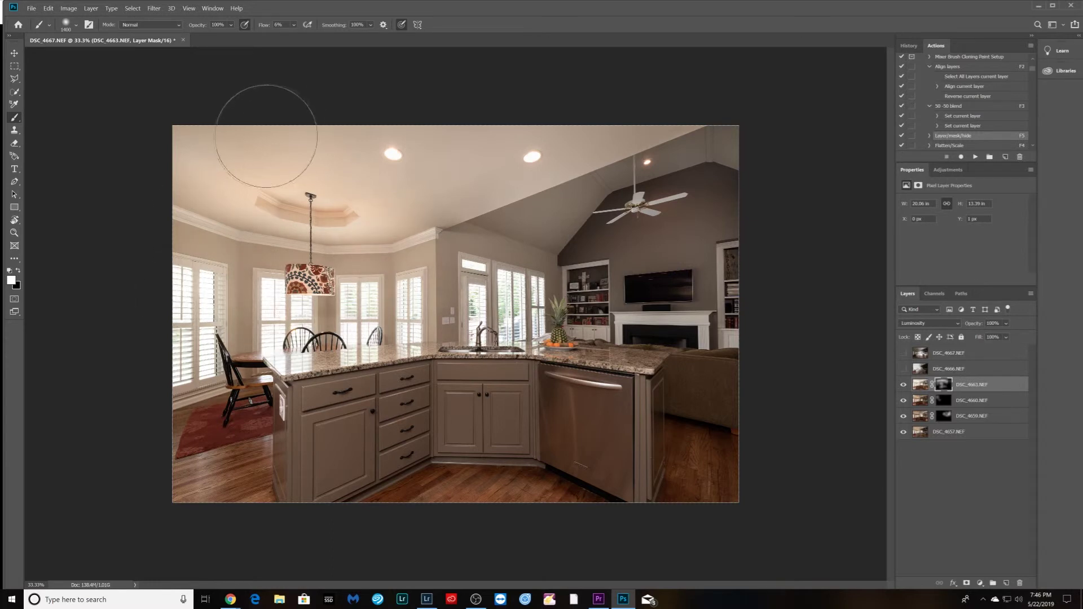
pyautogui.moveTo(745, 107)
pyautogui.mouseDown()
pyautogui.moveTo(451, 210)
pyautogui.moveTo(448, 243)
pyautogui.moveTo(467, 225)
pyautogui.moveTo(454, 263)
pyautogui.mouseUp()
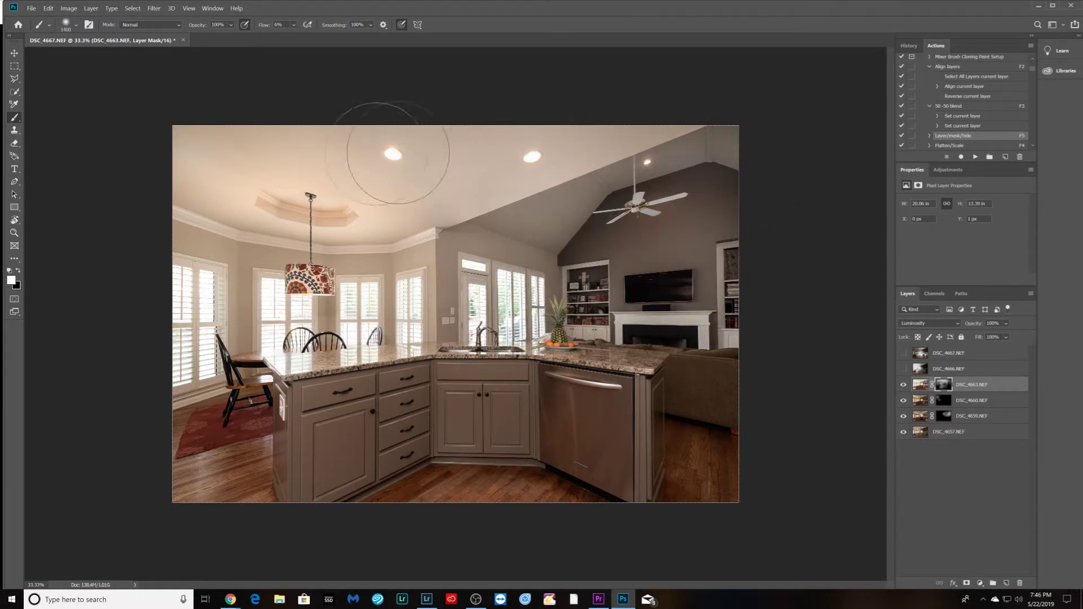
# - Show layer DSC_4666 and hide it behind a black mask
pyautogui.click(904, 368)
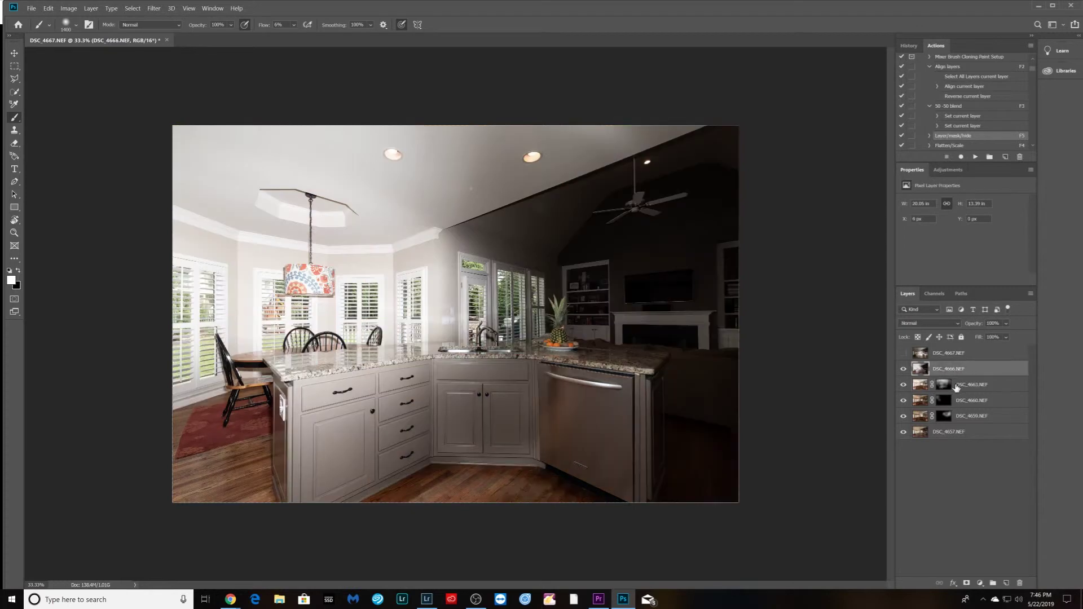
pyautogui.click(917, 369)
pyautogui.keyDown('alt'); pyautogui.click(966, 583); pyautogui.keyUp('alt')
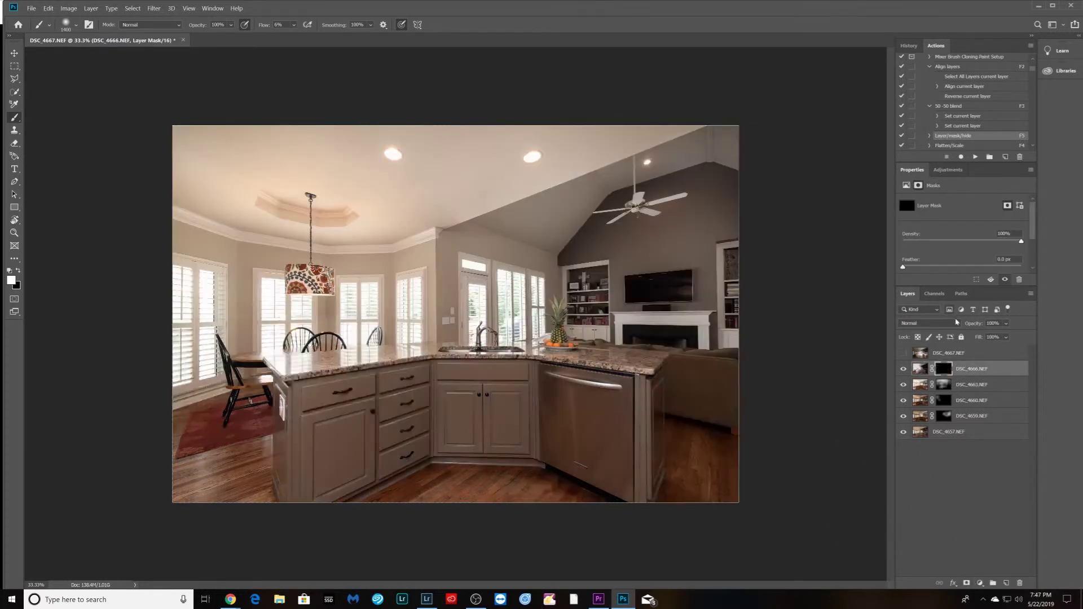
pyautogui.click(958, 324)
pyautogui.click(908, 338)
# - Shrink the brush to 300 px, undo a test stroke over the dining windows and set DSC_4666's blend mode to Darken
pyautogui.press('[')
pyautogui.press('[')
pyautogui.press('[')
pyautogui.press('[')
pyautogui.press('[')
pyautogui.moveTo(364, 305); pyautogui.dragTo(350, 333)
pyautogui.hotkey('ctrl', 'z')
pyautogui.click(957, 327)
pyautogui.click(930, 353)
# - Paint white on DSC_4666's mask over all the dining area's shuttered windows with the 300 px brush at 100% flow
pyautogui.moveTo(349, 291)
pyautogui.mouseDown()
pyautogui.moveTo(368, 308)
pyautogui.moveTo(355, 333)
pyautogui.moveTo(367, 345)
pyautogui.moveTo(370, 296)
pyautogui.mouseUp()
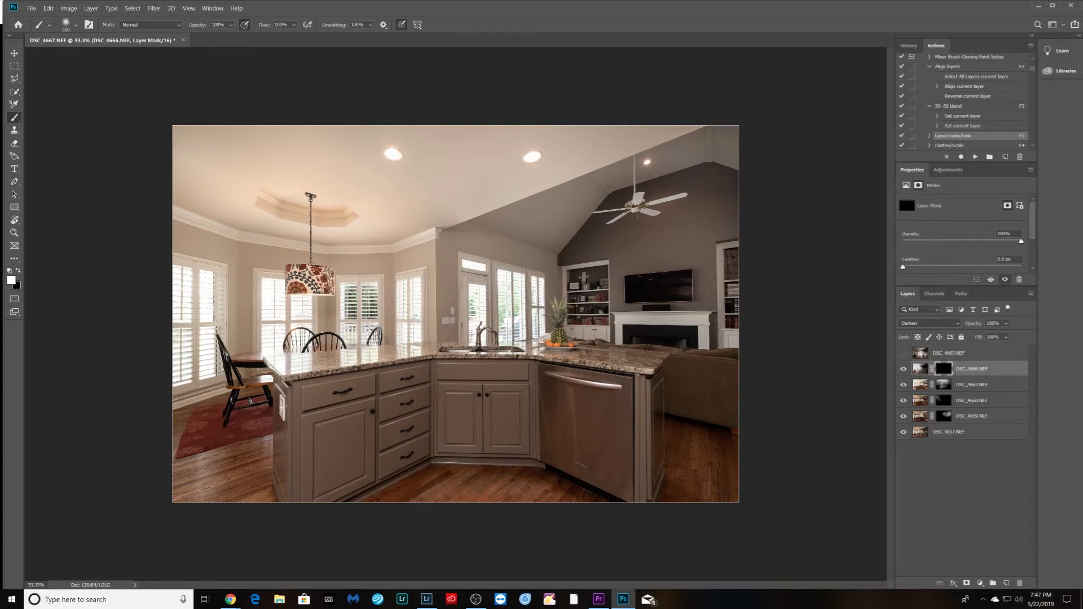
pyautogui.moveTo(351, 351); pyautogui.dragTo(372, 355)
pyautogui.moveTo(414, 285)
pyautogui.mouseDown()
pyautogui.moveTo(403, 334)
pyautogui.moveTo(412, 344)
pyautogui.moveTo(415, 293)
pyautogui.mouseUp()
pyautogui.moveTo(301, 293)
pyautogui.mouseDown()
pyautogui.moveTo(300, 345)
pyautogui.moveTo(274, 302)
pyautogui.moveTo(279, 285)
pyautogui.moveTo(268, 333)
pyautogui.moveTo(279, 367)
pyautogui.moveTo(302, 361)
pyautogui.mouseUp()
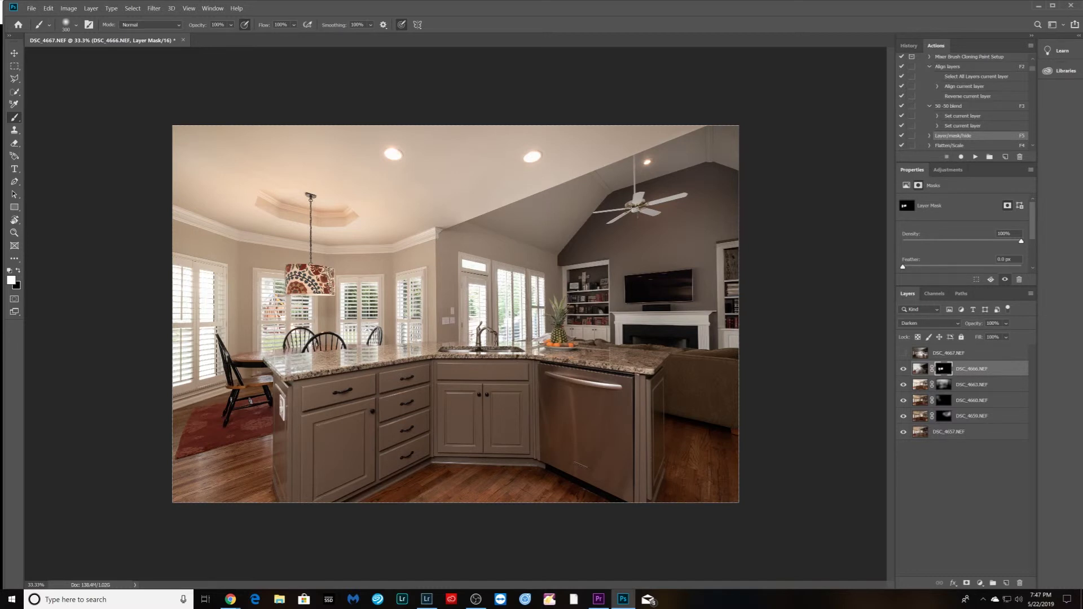
pyautogui.moveTo(207, 285)
pyautogui.mouseDown()
pyautogui.moveTo(211, 350)
pyautogui.moveTo(192, 369)
pyautogui.moveTo(181, 305)
pyautogui.mouseUp()
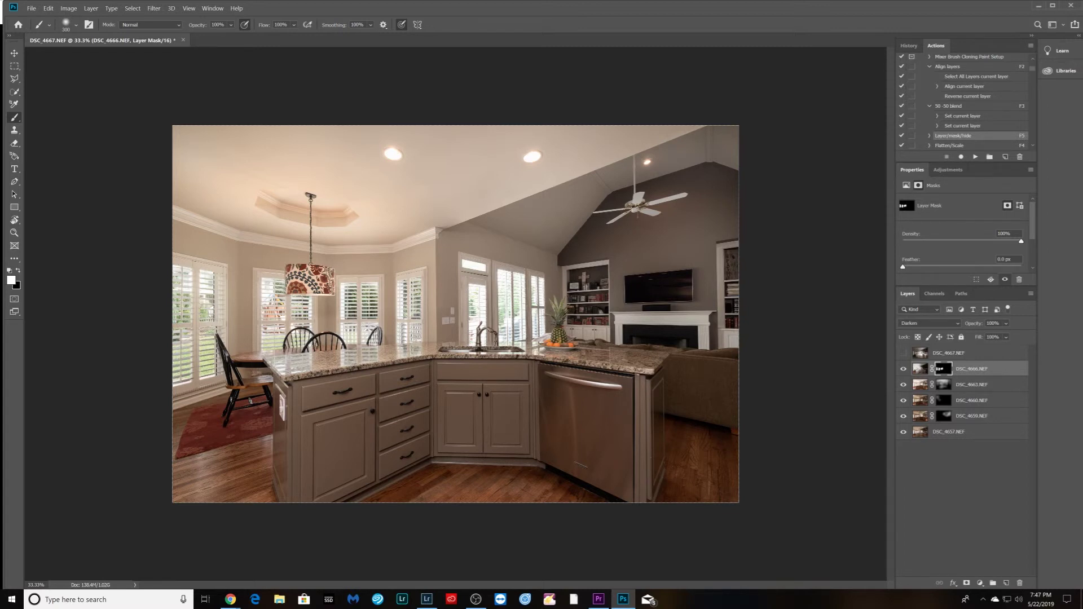
# - Turn DSC_4667 into a visible, black-masked Darken layer and paint it in over the glass doors and windows behind the sink
pyautogui.click(903, 353)
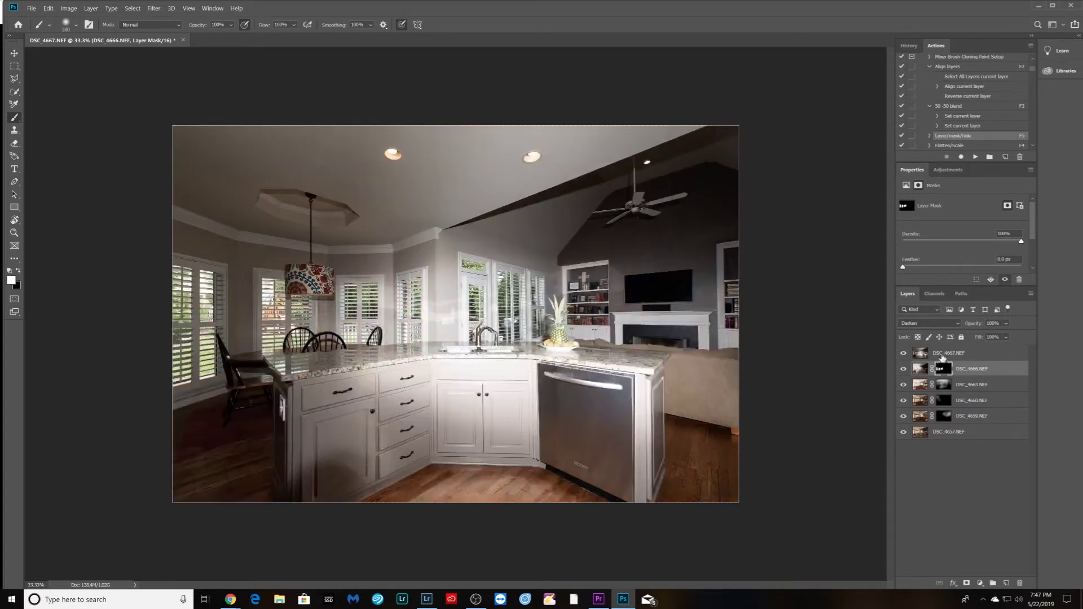
pyautogui.click(945, 355)
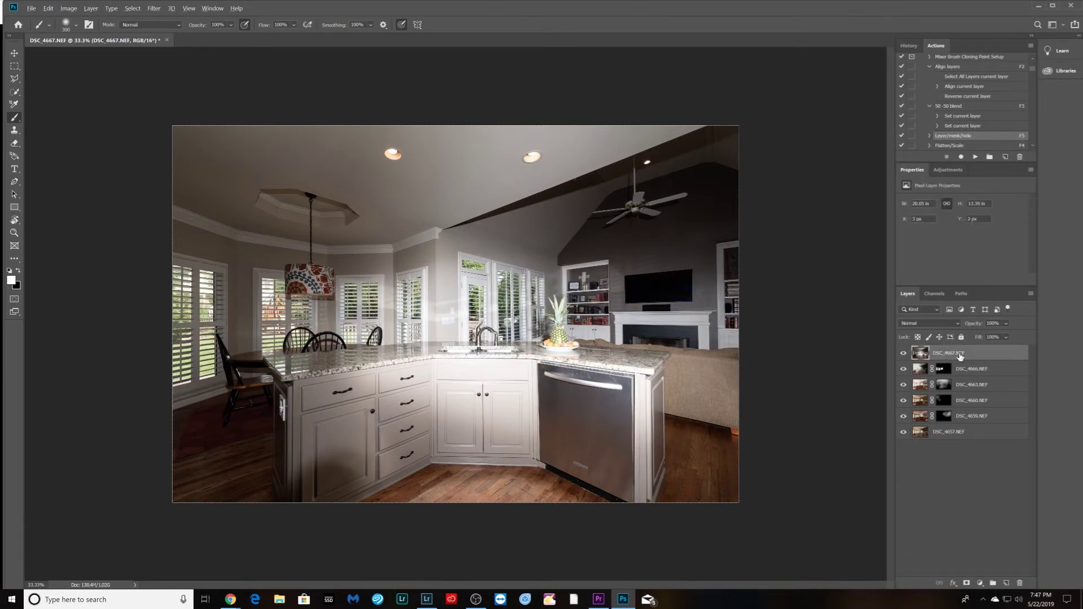
pyautogui.keyDown('alt'); pyautogui.click(966, 583); pyautogui.keyUp('alt')
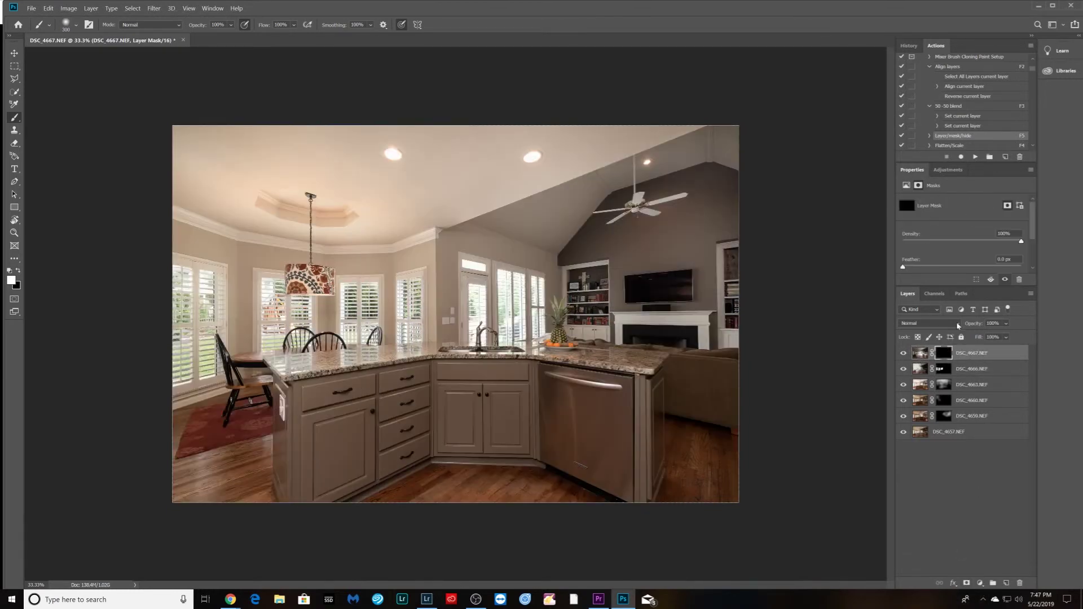
pyautogui.click(931, 324)
pyautogui.click(927, 355)
pyautogui.moveTo(475, 266)
pyautogui.mouseDown()
pyautogui.moveTo(478, 330)
pyautogui.moveTo(509, 278)
pyautogui.moveTo(526, 285)
pyautogui.moveTo(536, 323)
pyautogui.moveTo(538, 282)
pyautogui.moveTo(520, 340)
pyautogui.moveTo(476, 344)
pyautogui.mouseUp()
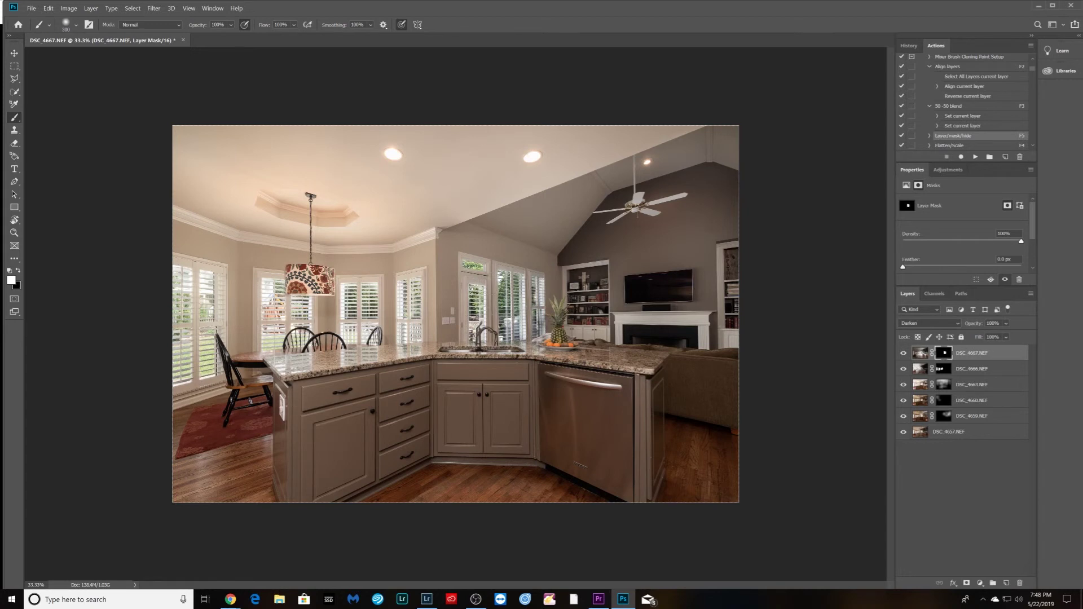
# - Run the Flatten/Scale action on the blended layers, save the result and switch to Lightroom Classic
pyautogui.press('F4')
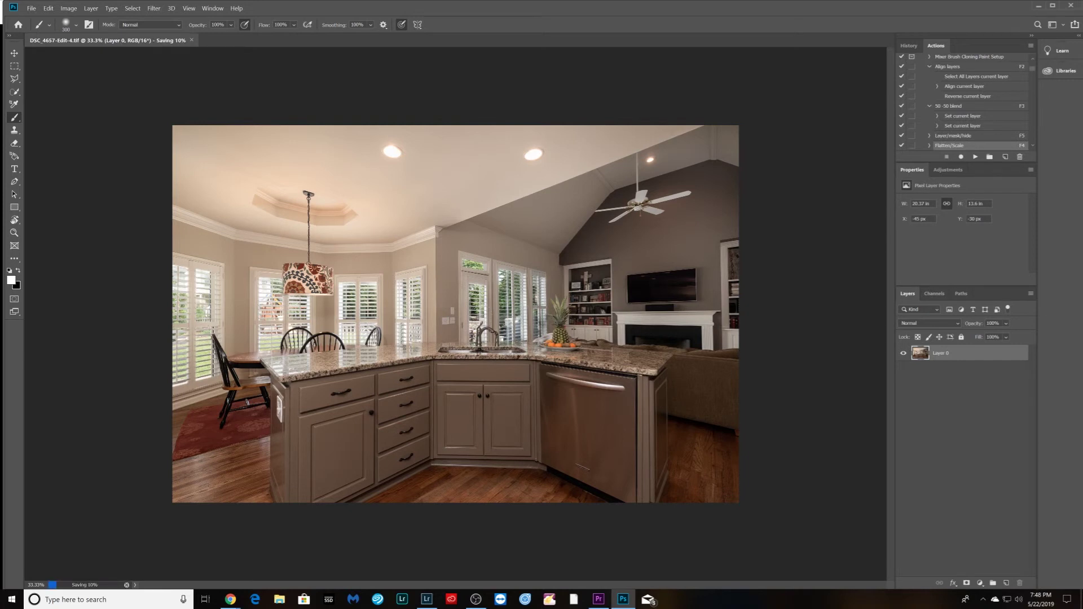
pyautogui.click(427, 599)
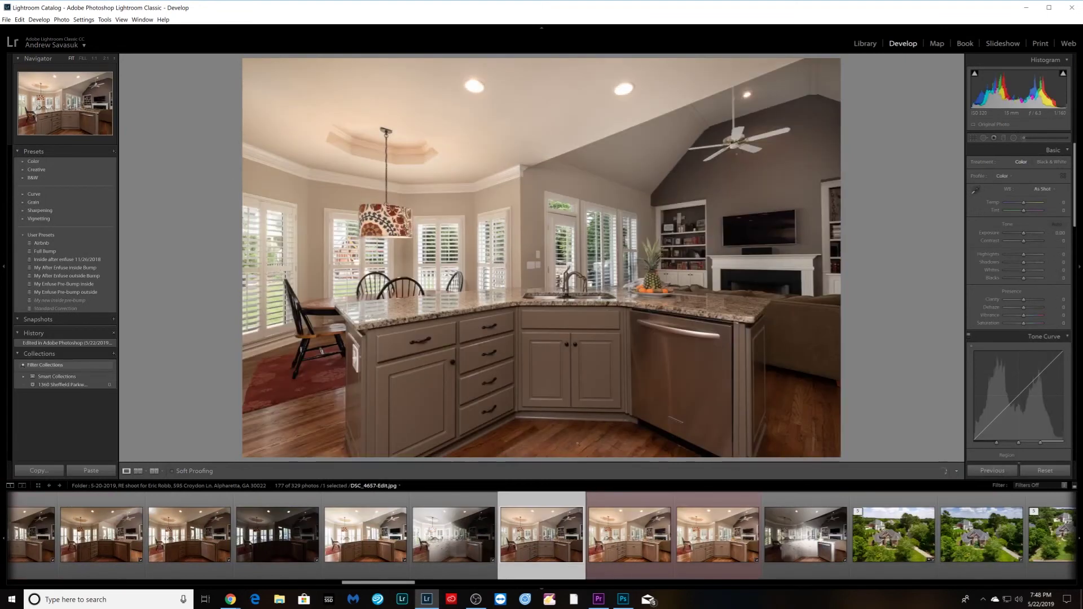
# - Apply the Full Bump preset to the blended kitchen photo and straighten its perspective with Upright Vertical
pyautogui.click(46, 252)
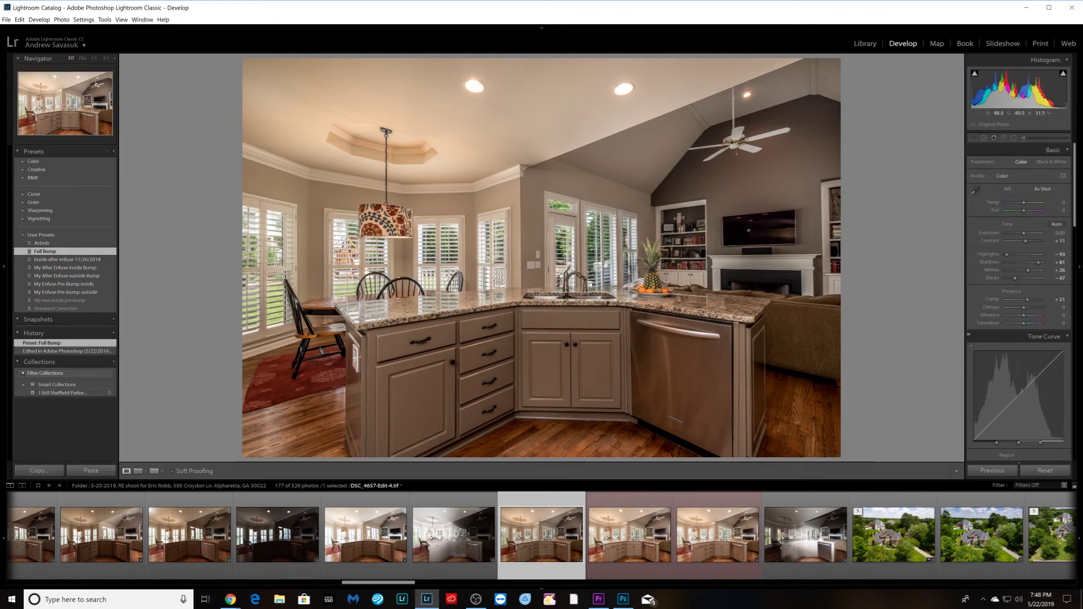
pyautogui.scroll(-10, 1030, 382)
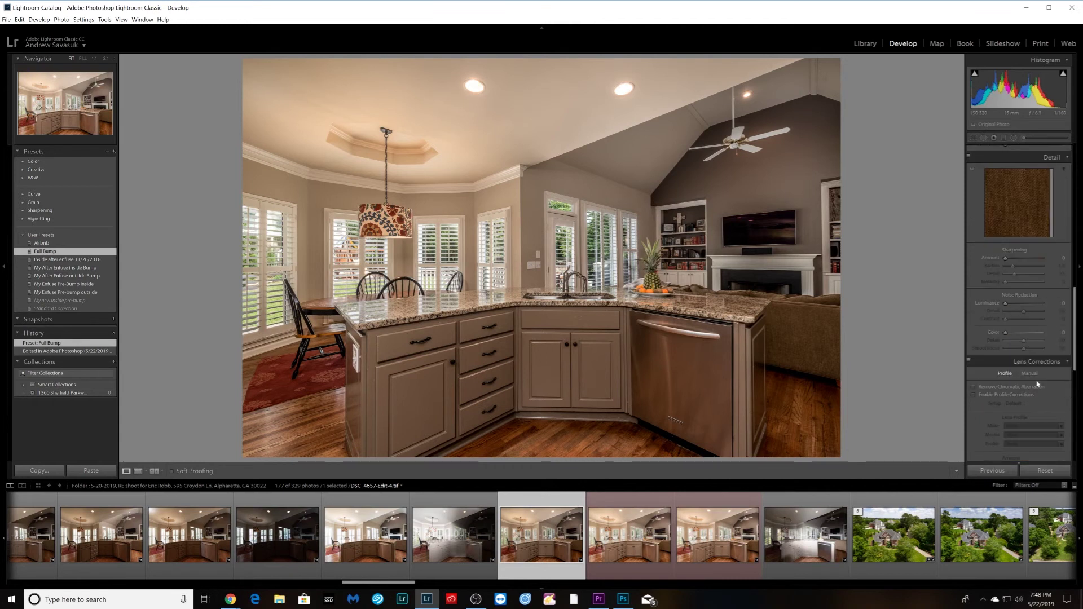
pyautogui.click(1030, 381)
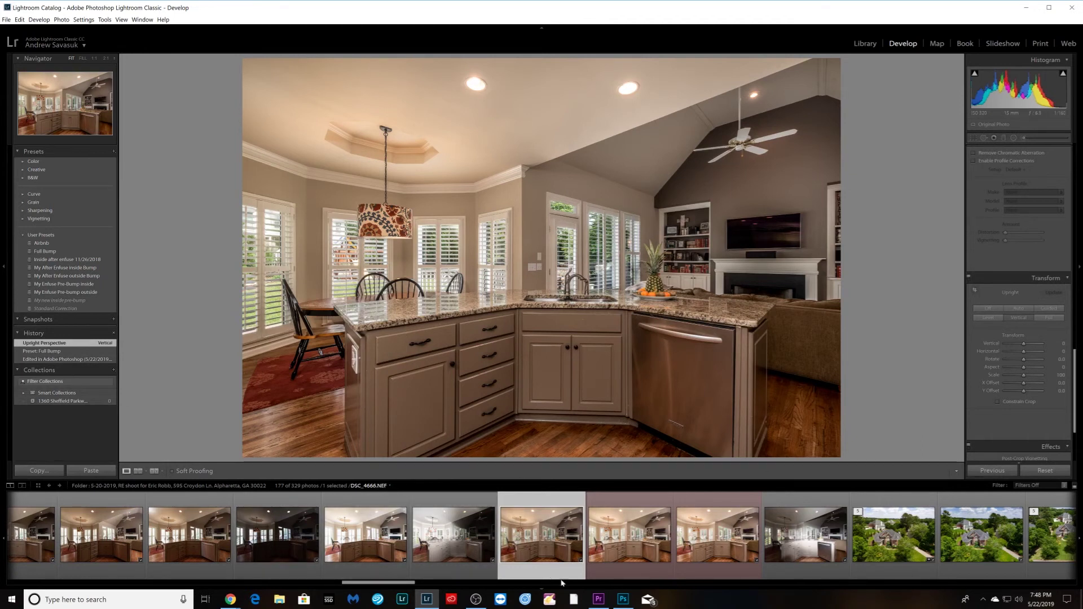
# - Compare the finished kitchen blend with the source exposures, including DSC_4662 and DSC_4663
pyautogui.click(292, 558)
pyautogui.click(198, 566)
pyautogui.click(360, 560)
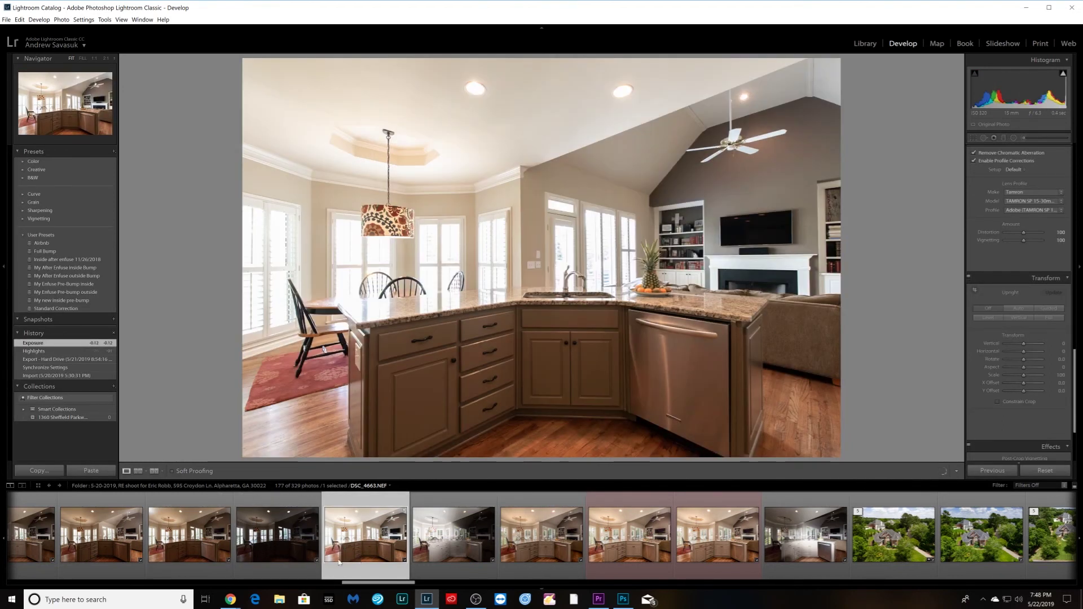
pyautogui.click(292, 563)
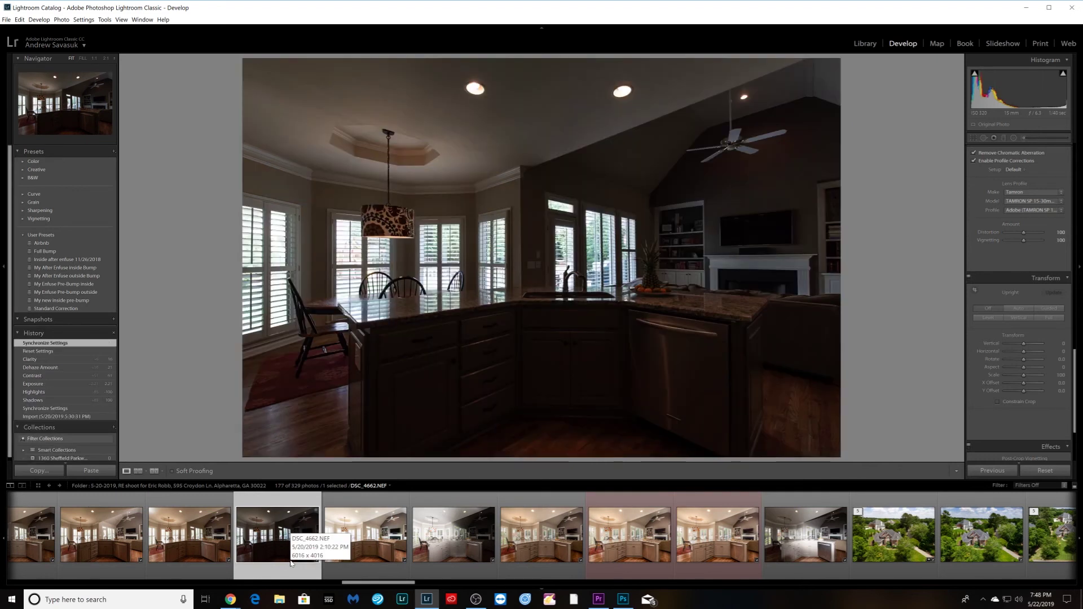
pyautogui.click(537, 568)
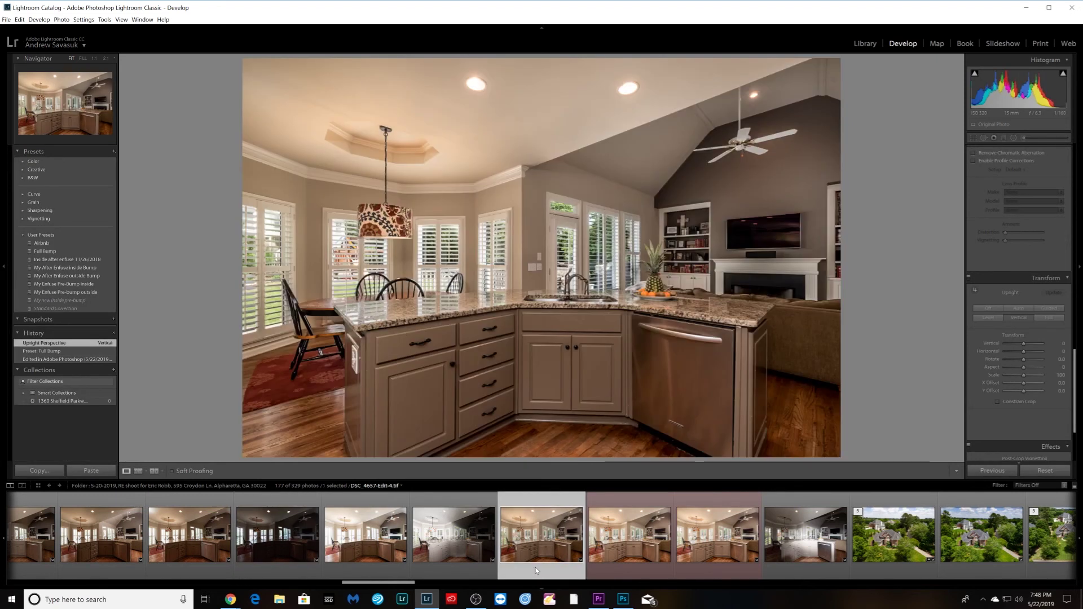
pyautogui.click(361, 567)
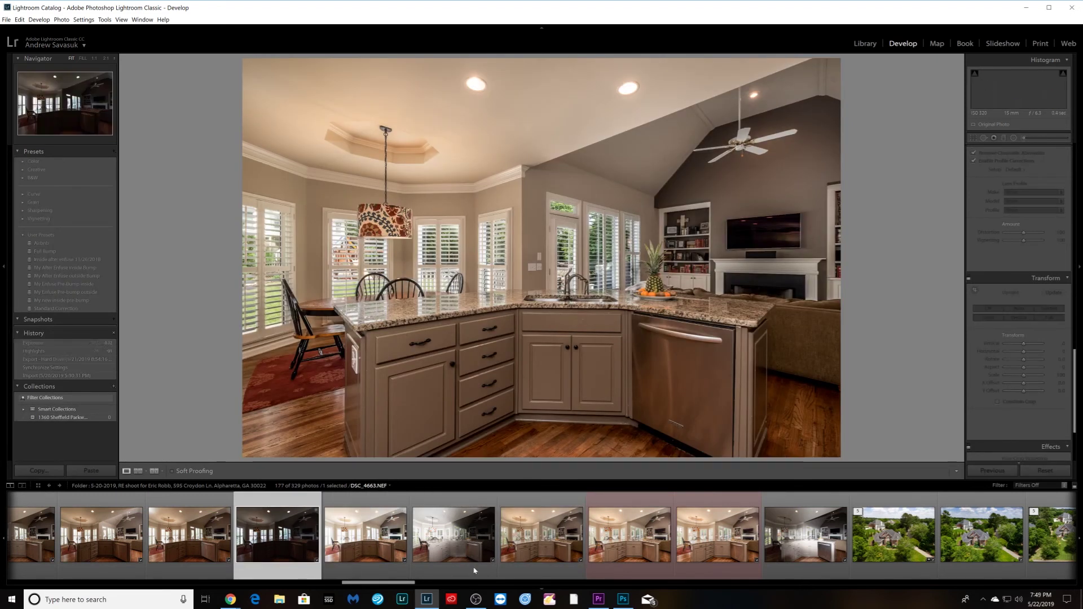
pyautogui.click(506, 567)
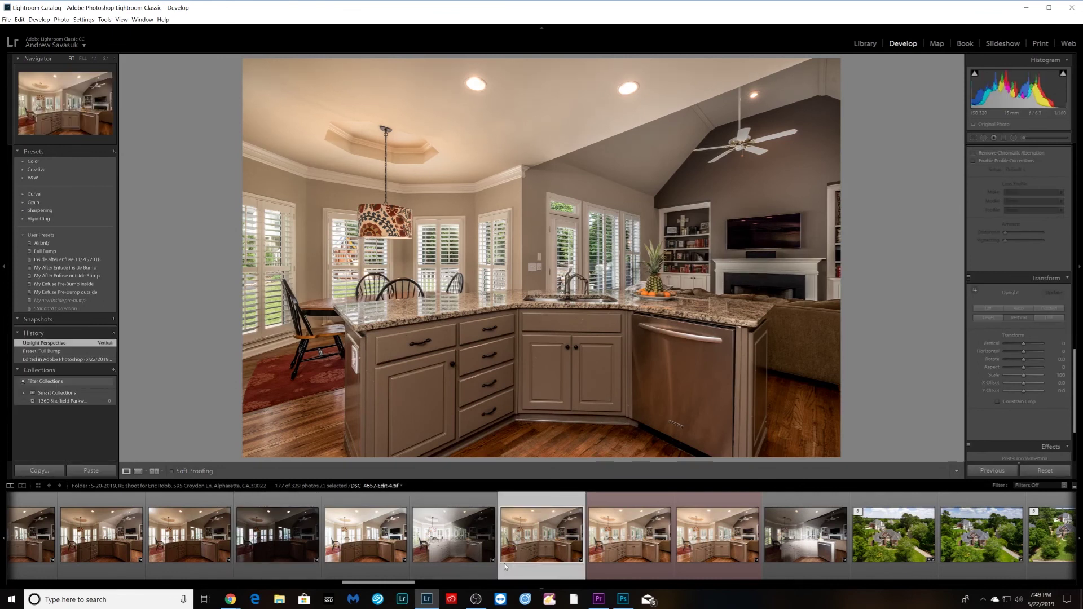